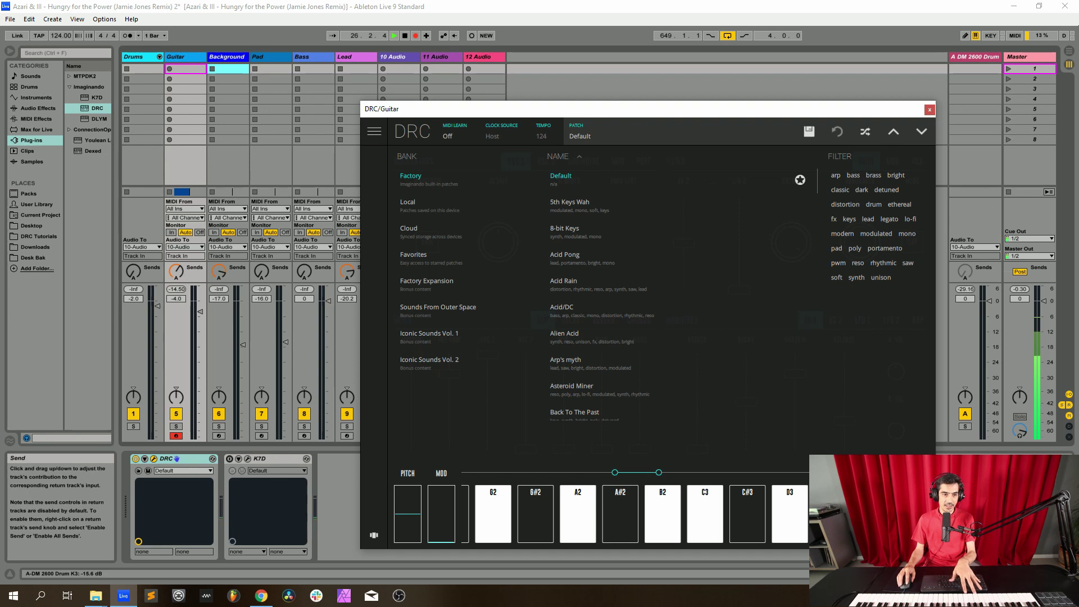
# Turn the Guitar track's send to return A fully down and select the Guitar track
pyautogui.moveTo(176, 272); pyautogui.dragTo(176, 315)
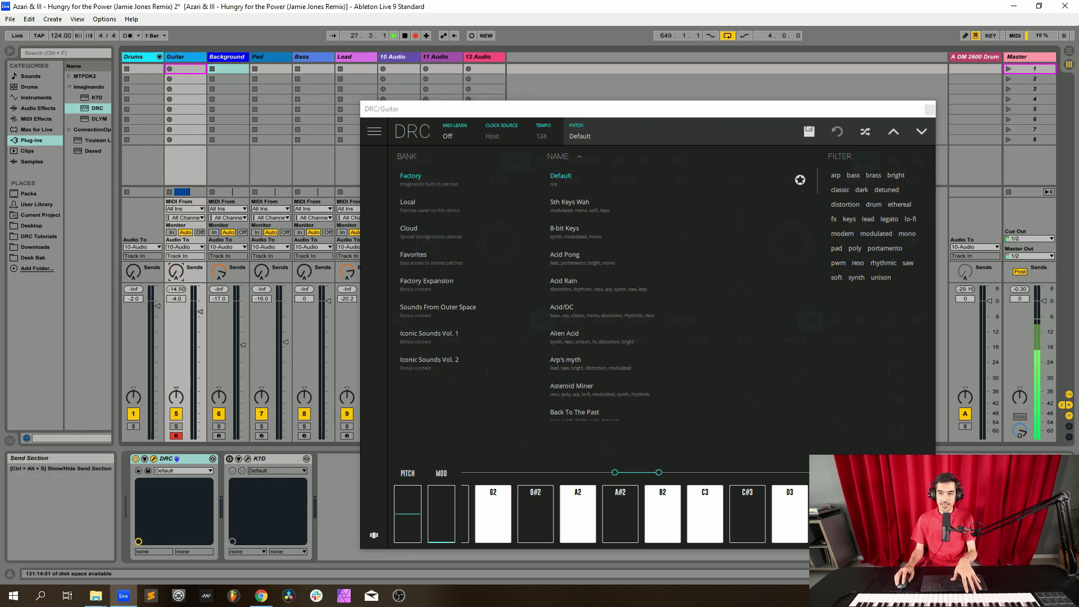
pyautogui.click(975, 57)
pyautogui.click(185, 57)
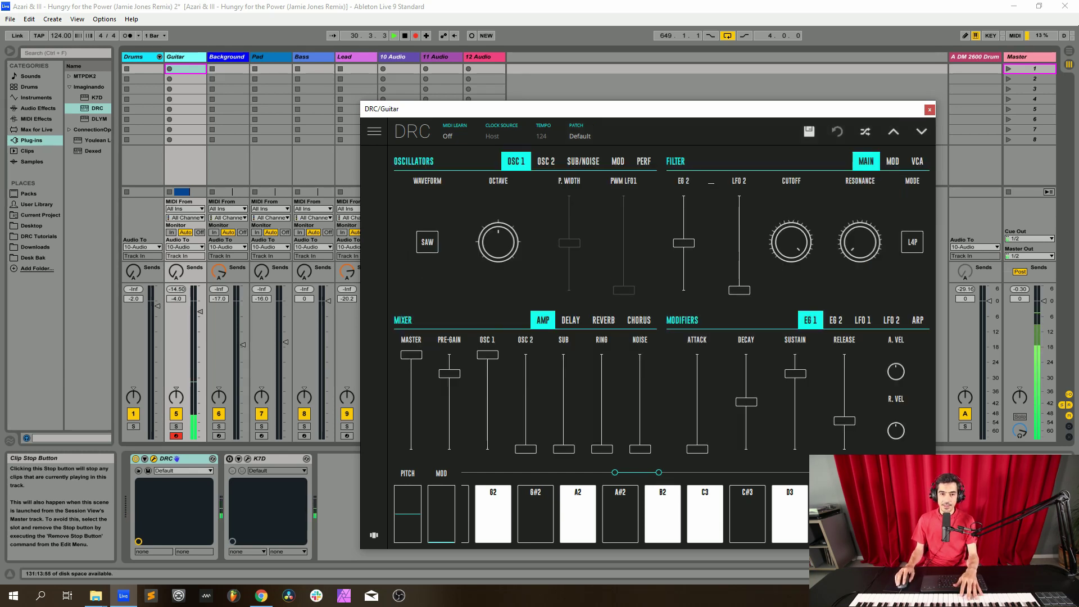
# Set both DRC oscillators to the SQR waveform and raise oscillator 1's pulse width to about two thirds
pyautogui.click(428, 242)
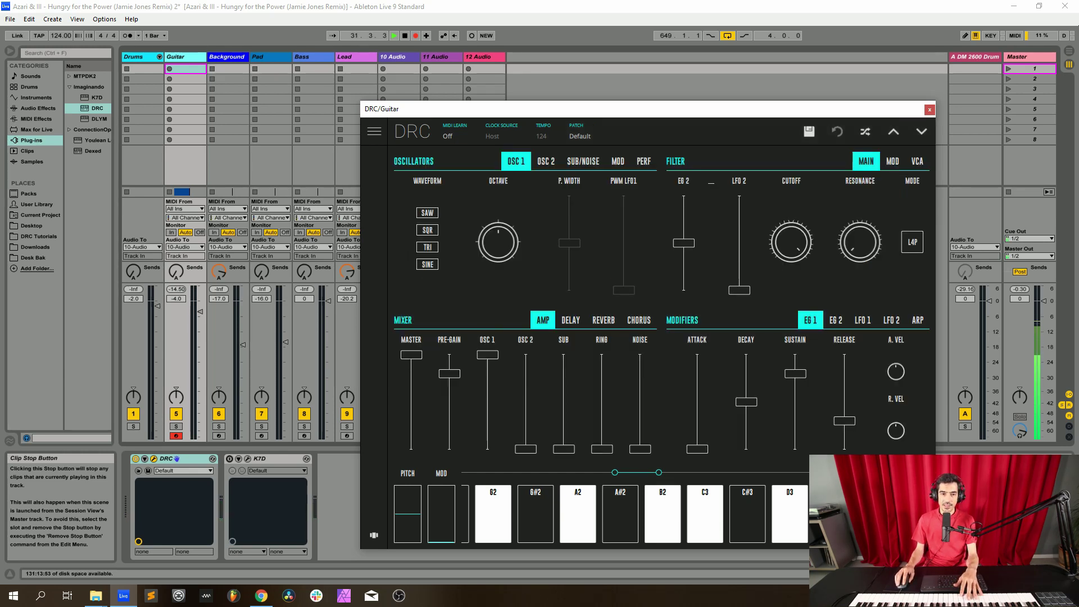
pyautogui.click(427, 230)
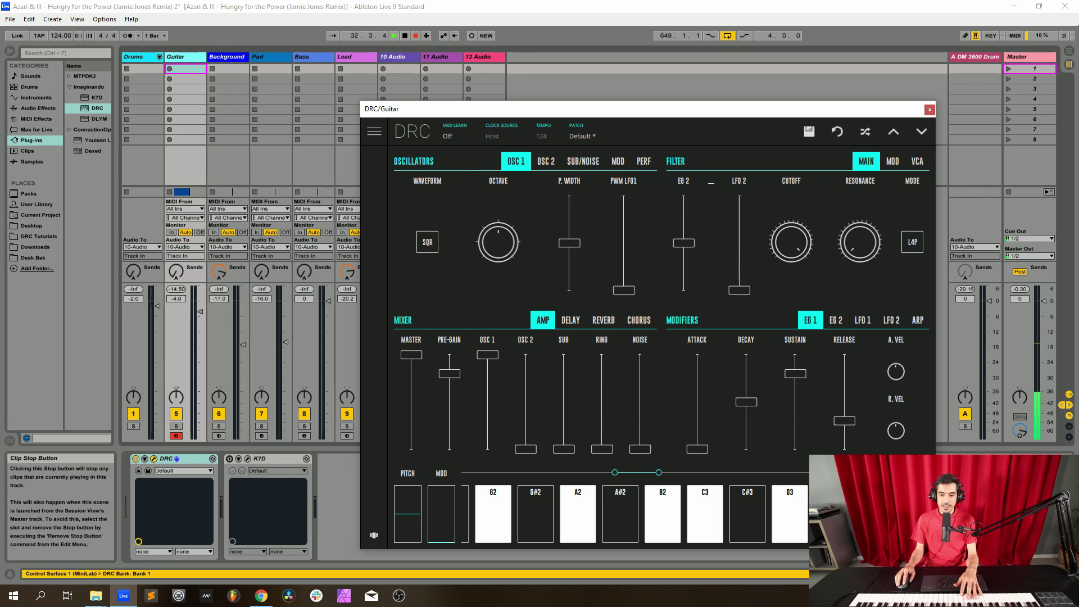
pyautogui.click(545, 162)
pyautogui.click(410, 242)
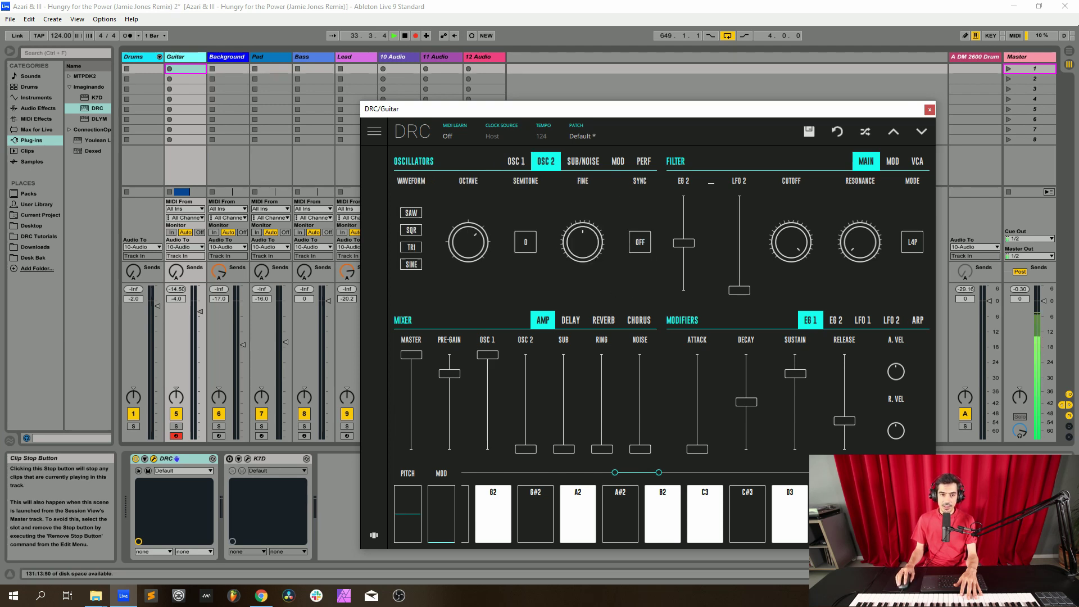
pyautogui.click(411, 230)
pyautogui.click(516, 161)
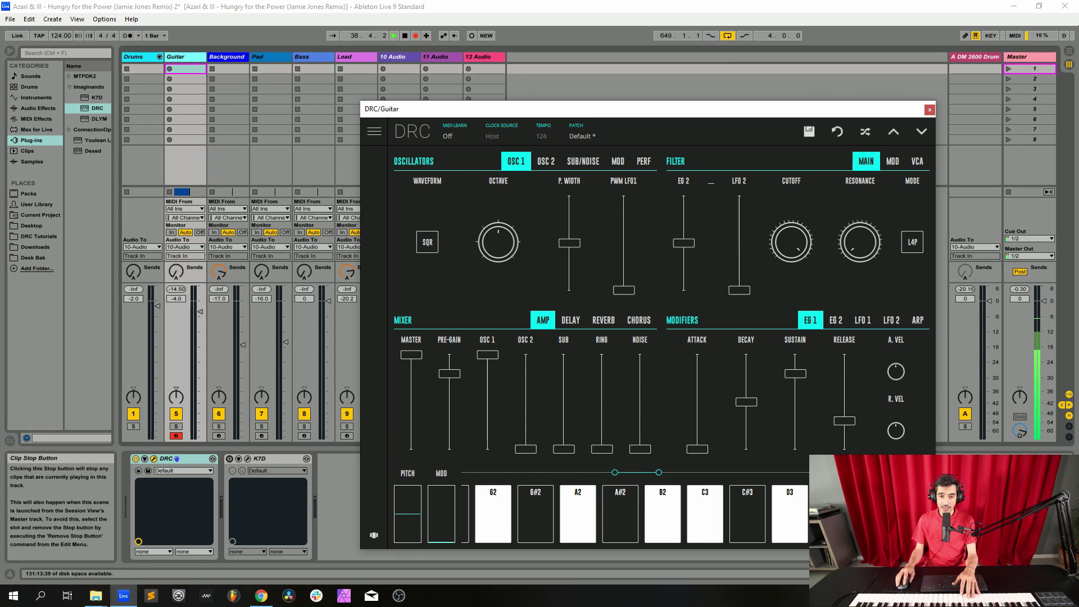
pyautogui.moveTo(570, 243); pyautogui.dragTo(569, 225)
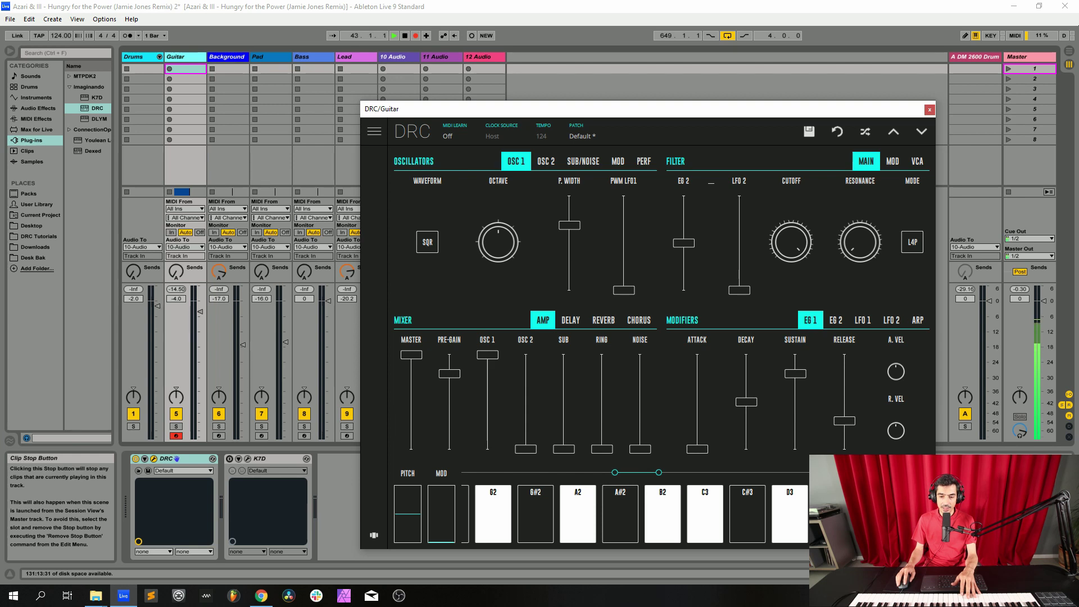
# Balance the amp mixer with OSC 2 at about four fifths, RING at maximum and PRE-GAIN slightly lower
pyautogui.moveTo(525, 449); pyautogui.dragTo(526, 367)
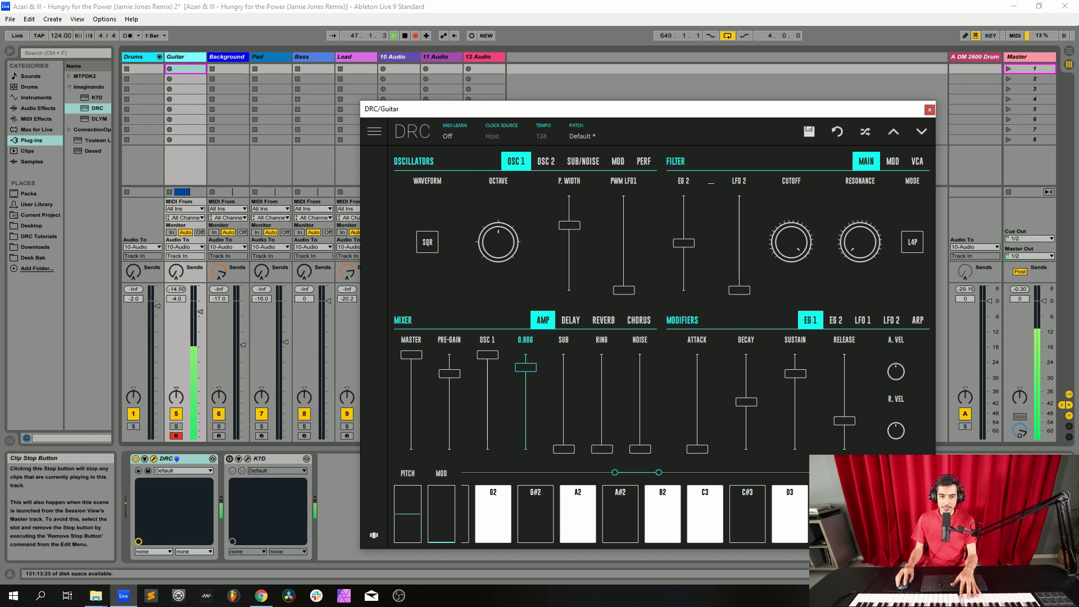
pyautogui.moveTo(526, 367); pyautogui.dragTo(526, 373)
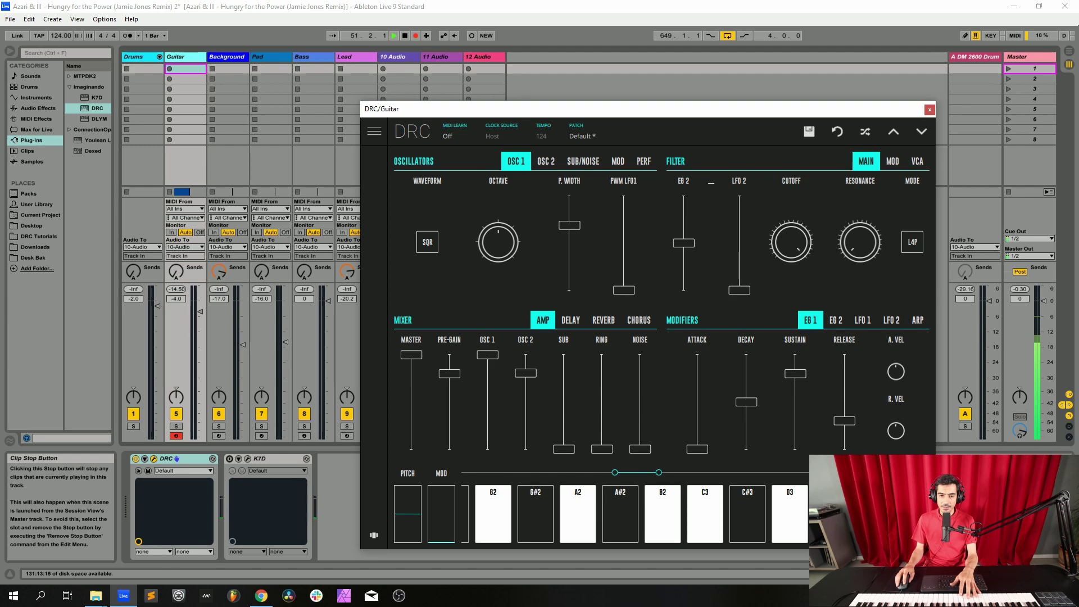
pyautogui.moveTo(602, 449); pyautogui.dragTo(602, 355)
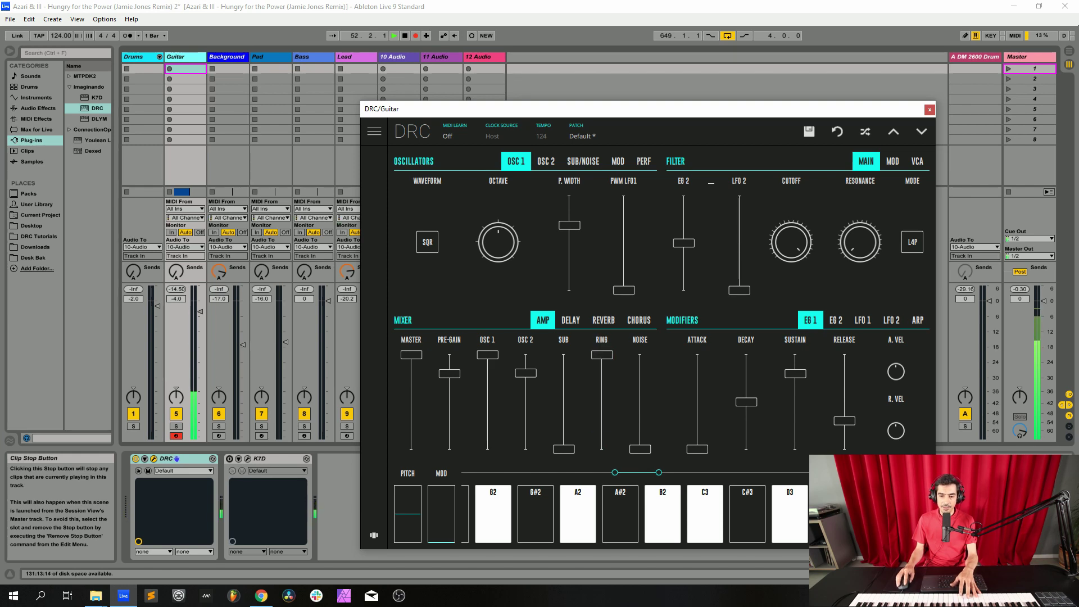
pyautogui.moveTo(450, 373); pyautogui.dragTo(450, 379)
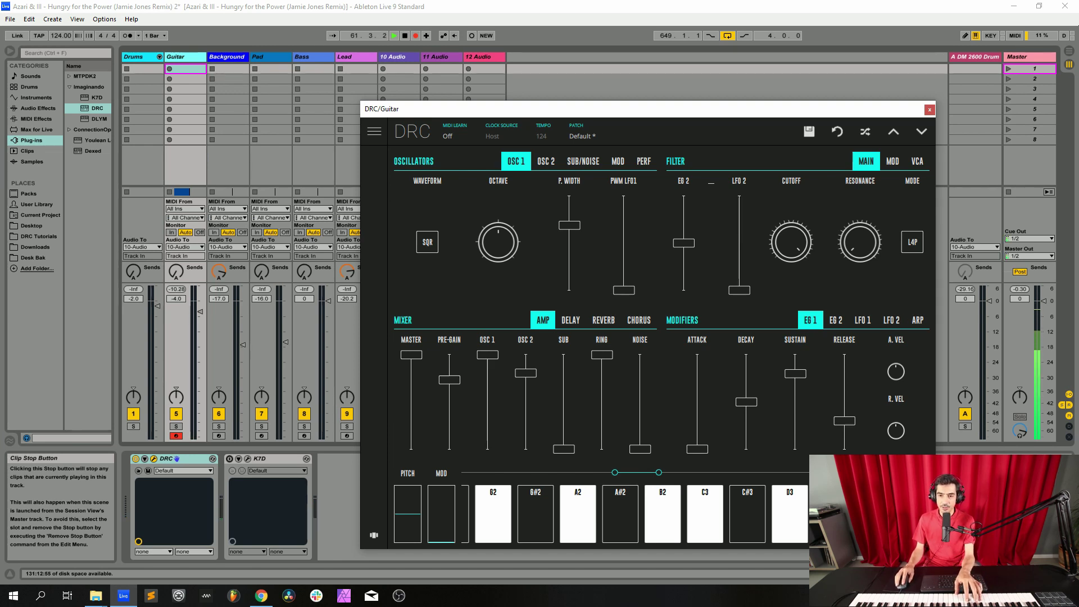
# Shape EG 2 with slightly more attack and decay, sustain at about half and release at about 30%
pyautogui.click(836, 320)
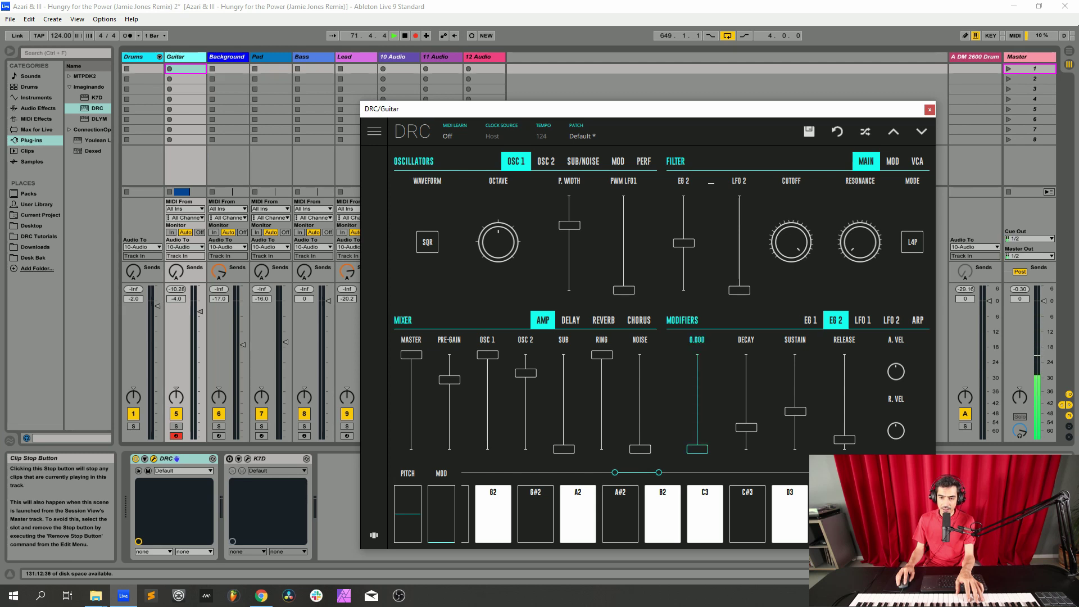
pyautogui.moveTo(697, 448); pyautogui.dragTo(746, 425)
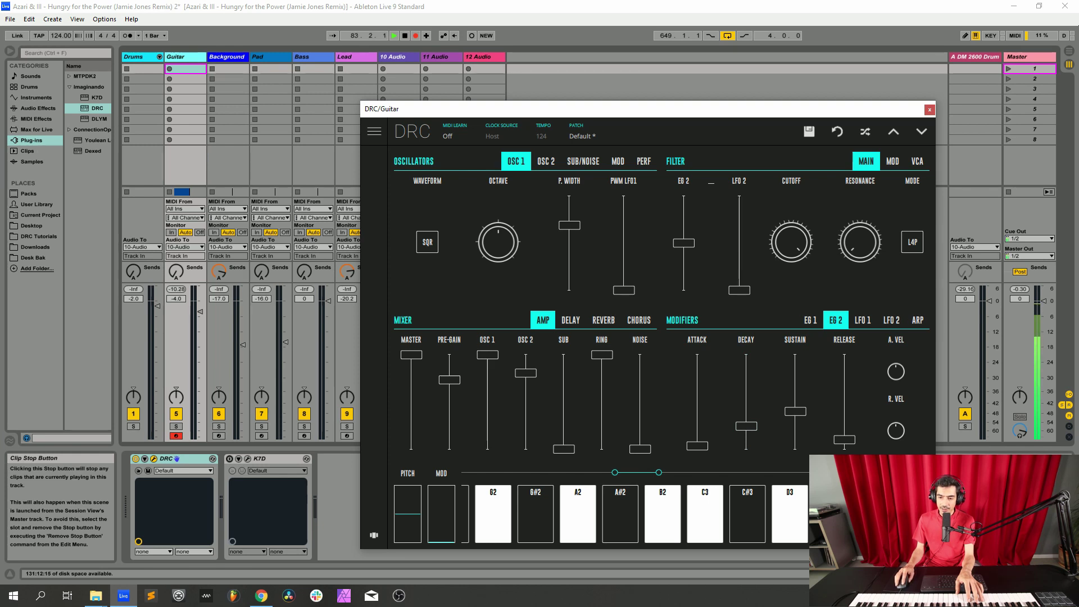
pyautogui.moveTo(796, 411); pyautogui.dragTo(795, 397)
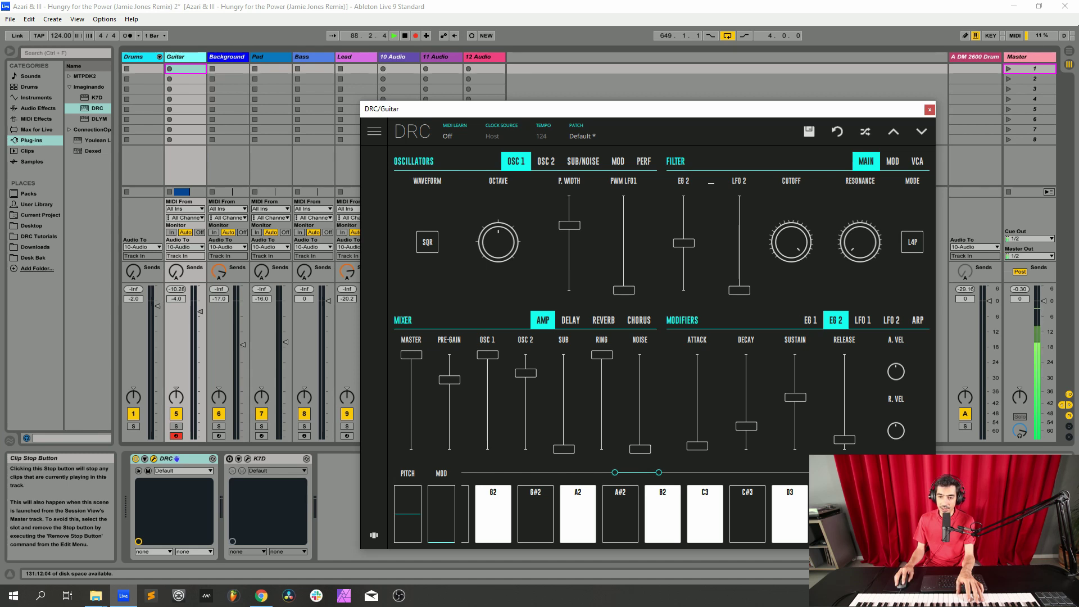
pyautogui.moveTo(845, 439); pyautogui.dragTo(845, 422)
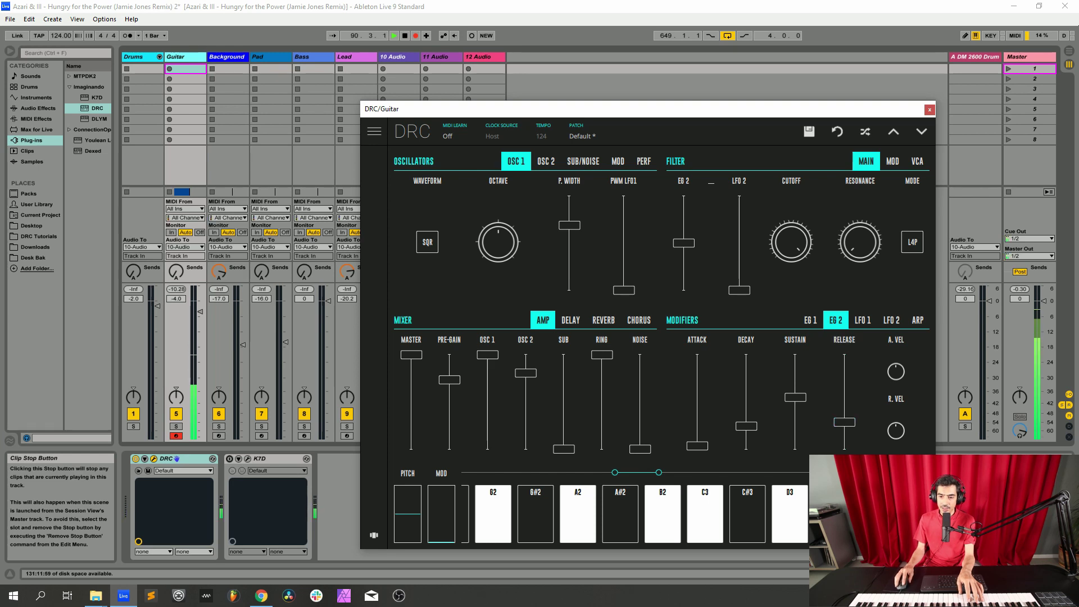
# Set the filter cutoff to about 0.48, resonance to just under half and the filter mode to B2P
pyautogui.moveTo(792, 243); pyautogui.dragTo(791, 242)
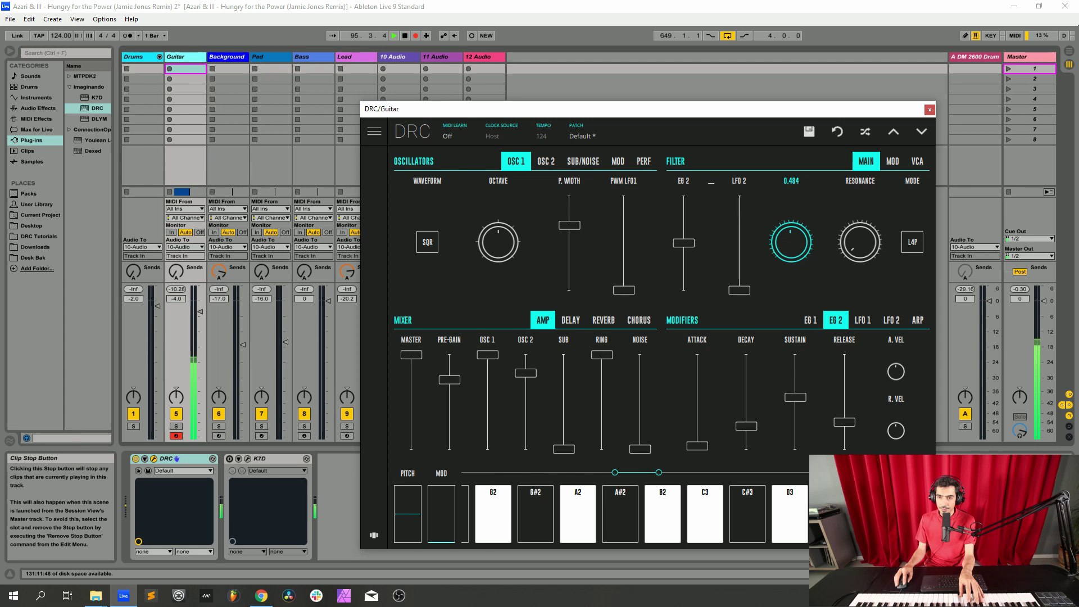
pyautogui.moveTo(791, 243); pyautogui.dragTo(791, 243)
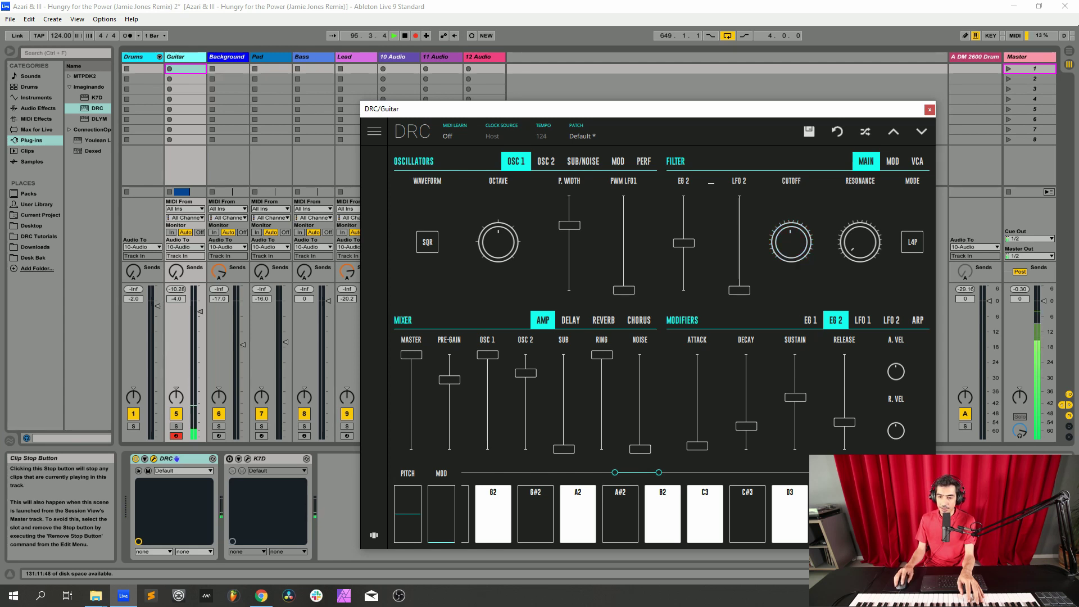
pyautogui.moveTo(860, 243); pyautogui.dragTo(860, 242)
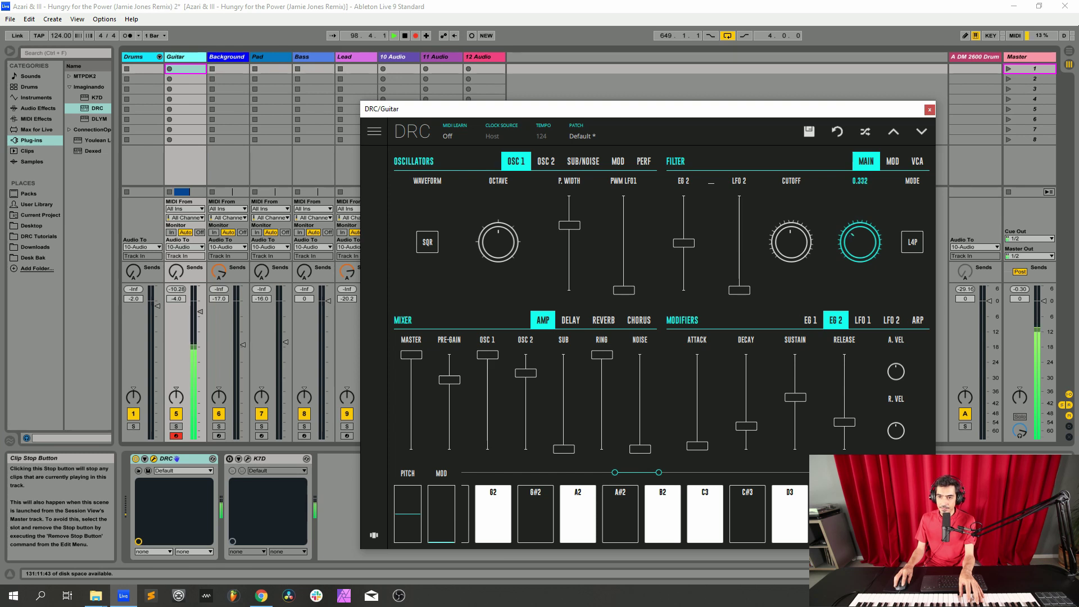
pyautogui.moveTo(860, 242); pyautogui.dragTo(860, 237)
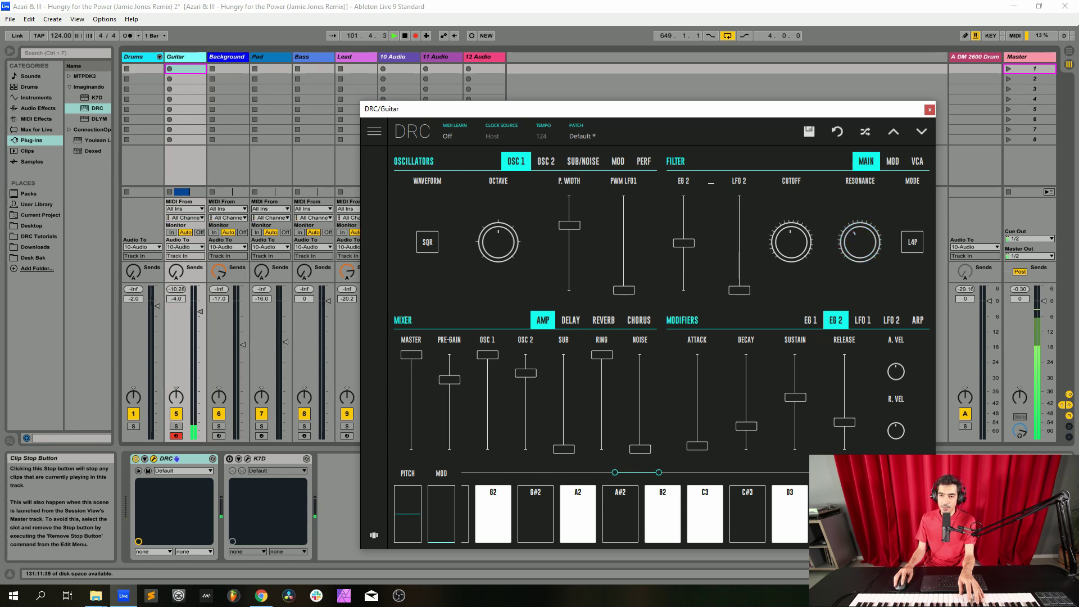
pyautogui.click(912, 242)
pyautogui.click(913, 239)
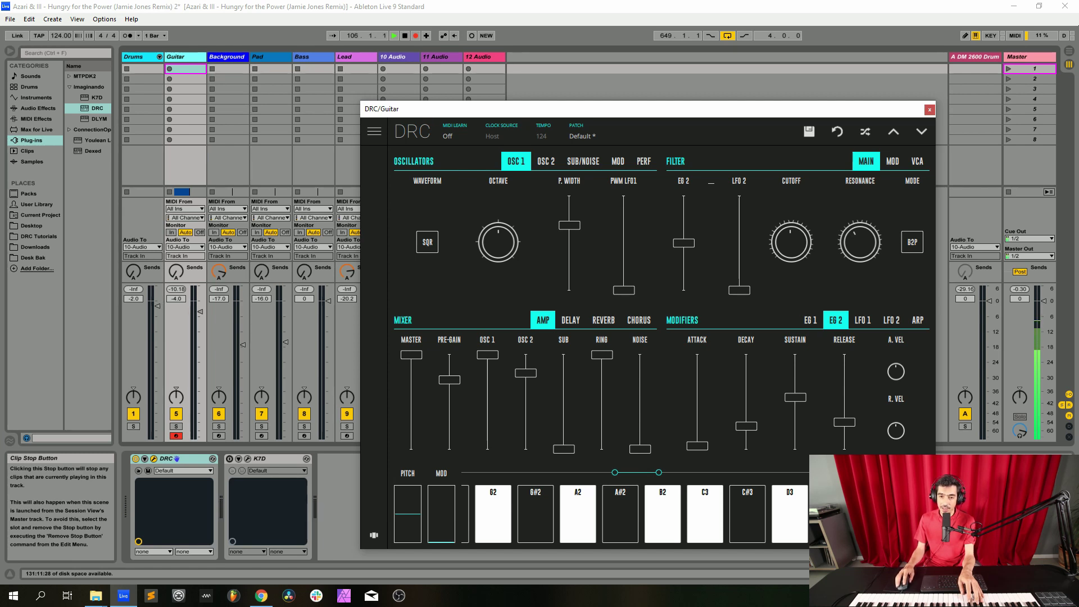
# Set the filter's EG 2 amount slightly below centre and LFO 2 amount to about a quarter, with LFO 2's rate at about 0.17
pyautogui.moveTo(683, 242); pyautogui.dragTo(684, 259)
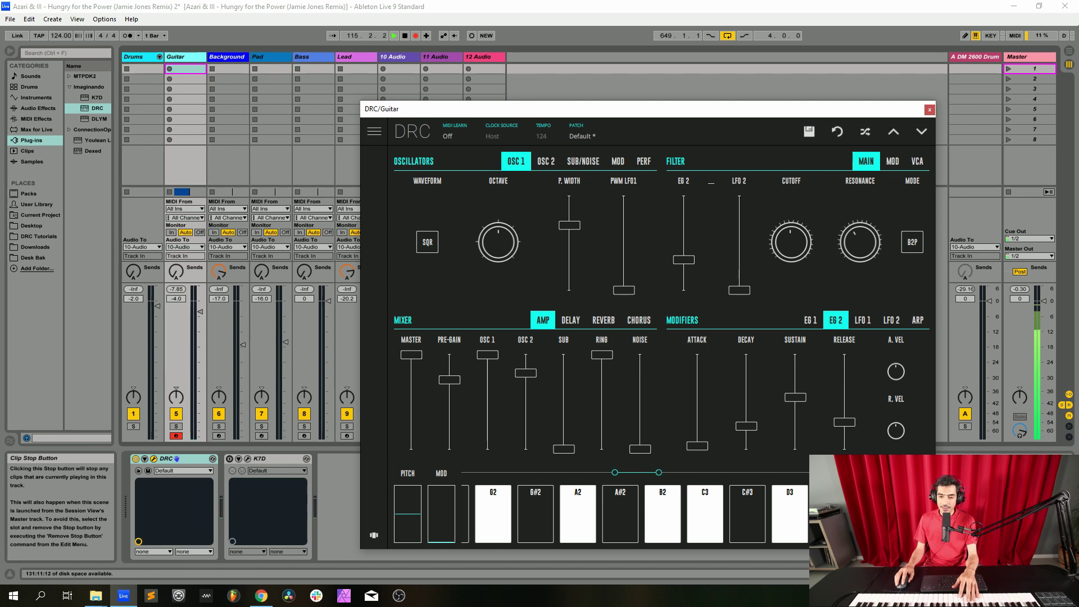
pyautogui.click(891, 320)
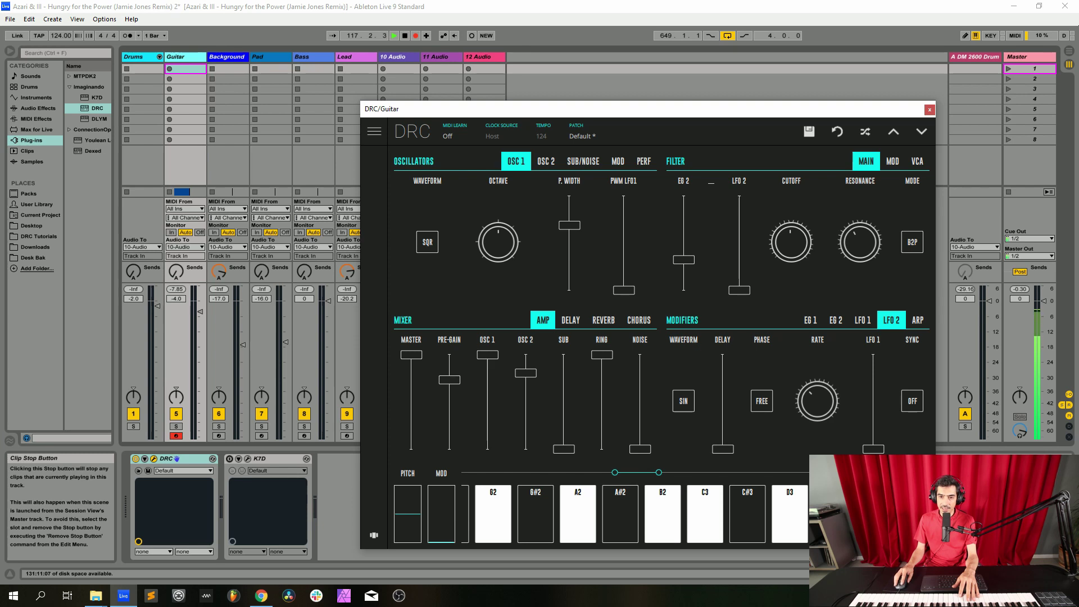
pyautogui.moveTo(739, 290); pyautogui.dragTo(740, 264)
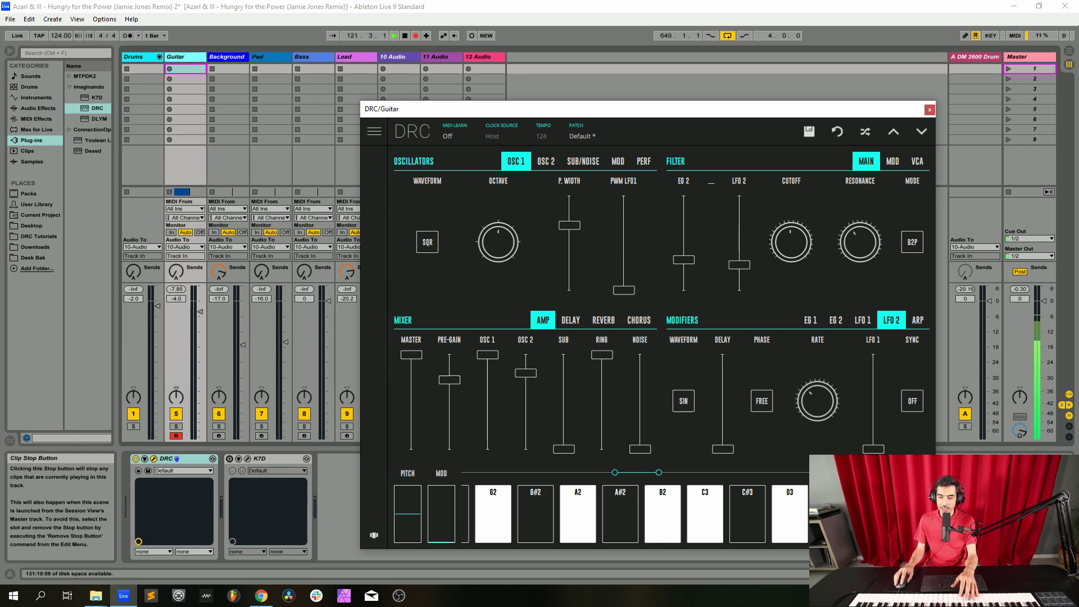
pyautogui.moveTo(818, 400); pyautogui.dragTo(817, 401)
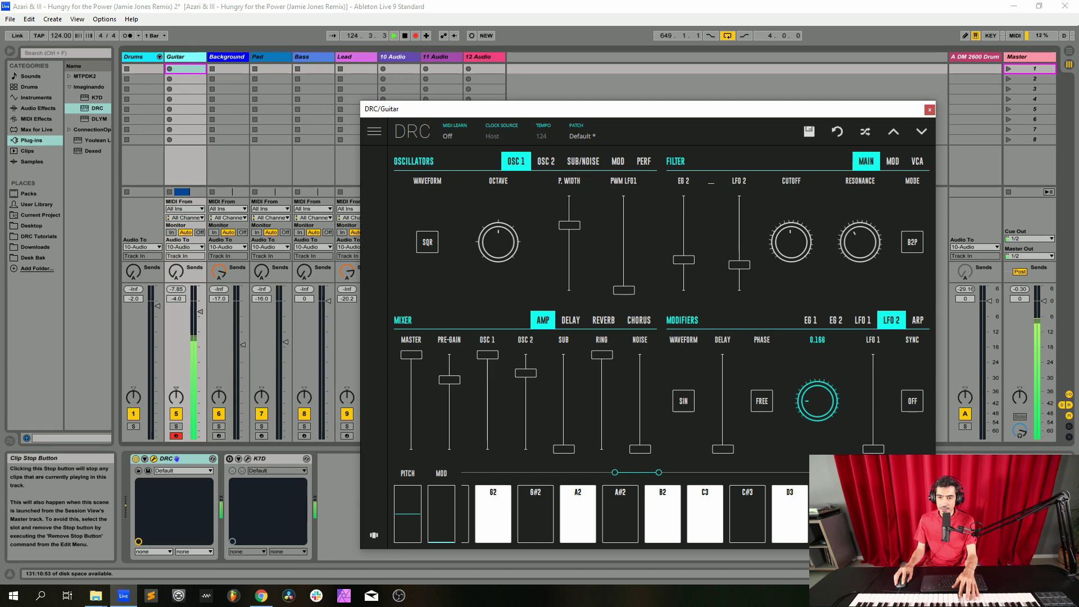
pyautogui.moveTo(818, 401); pyautogui.dragTo(817, 401)
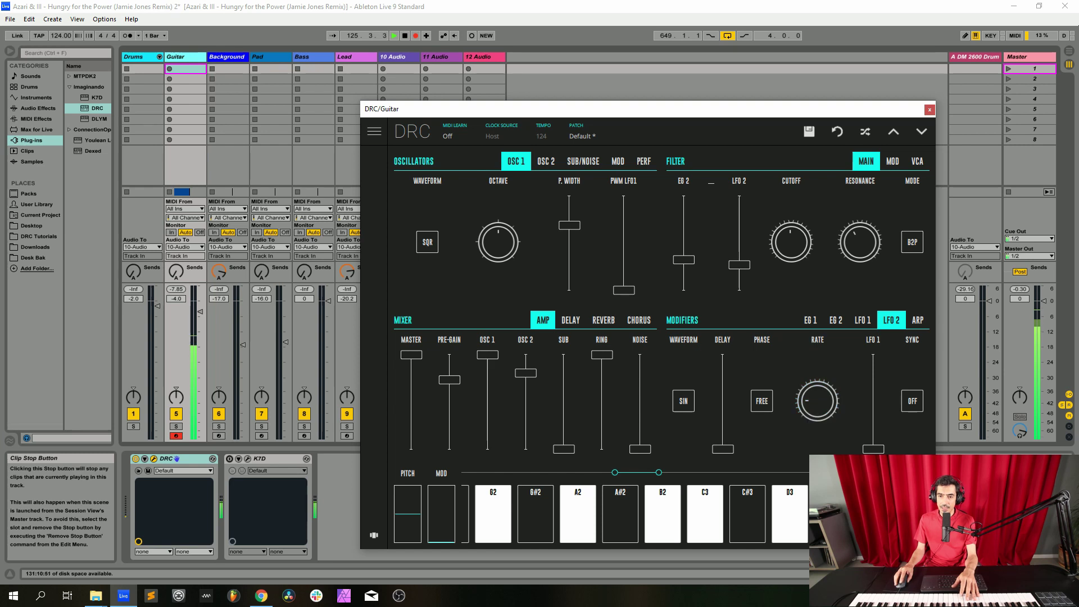
# Set EG 1's attack, decay and release to about 20% and sustain to about 30%, and reduce A. VEL slightly
pyautogui.click(810, 320)
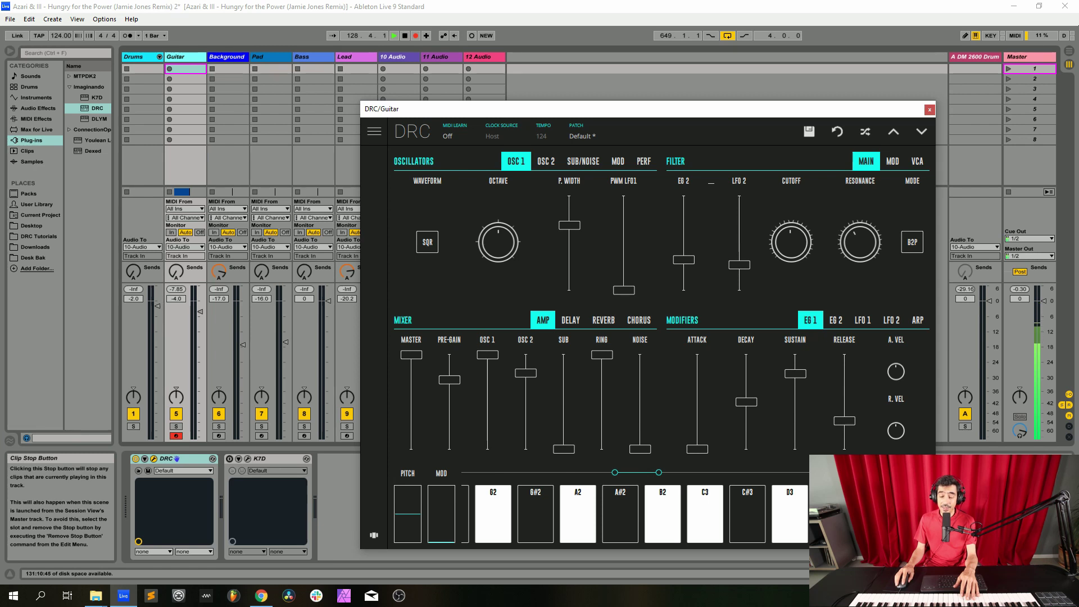
pyautogui.moveTo(697, 449); pyautogui.dragTo(697, 443)
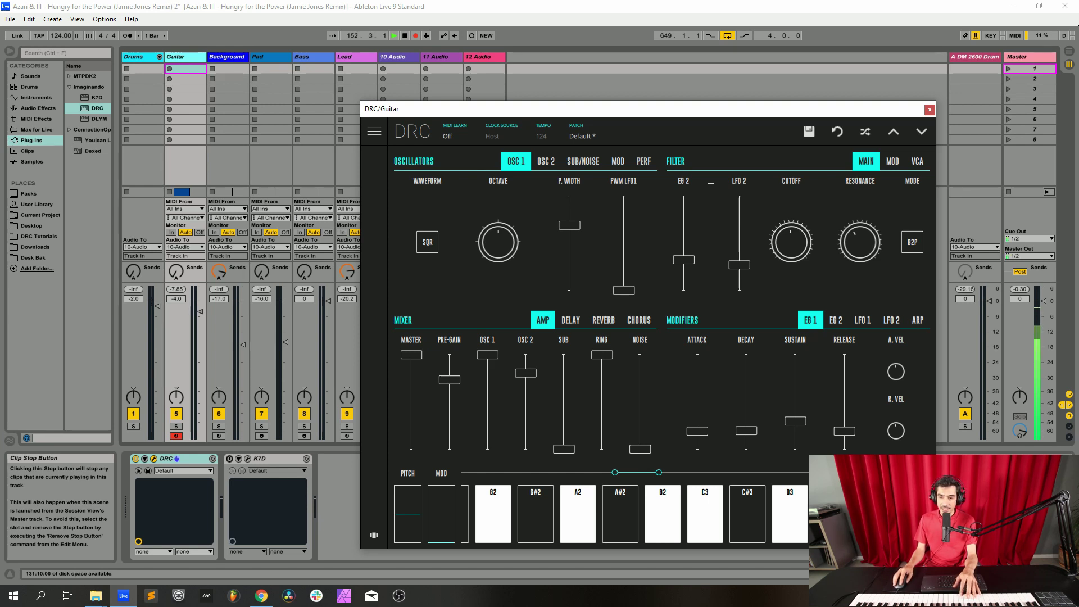
pyautogui.moveTo(896, 372); pyautogui.dragTo(896, 375)
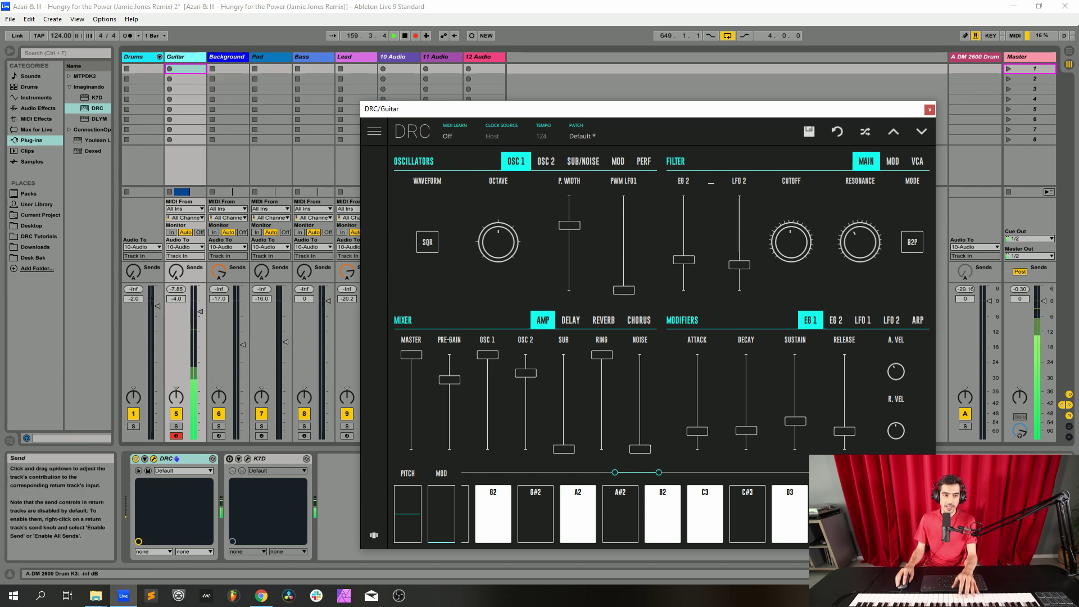
# Raise the Guitar track's send to return A
pyautogui.moveTo(176, 272); pyautogui.dragTo(176, 222)
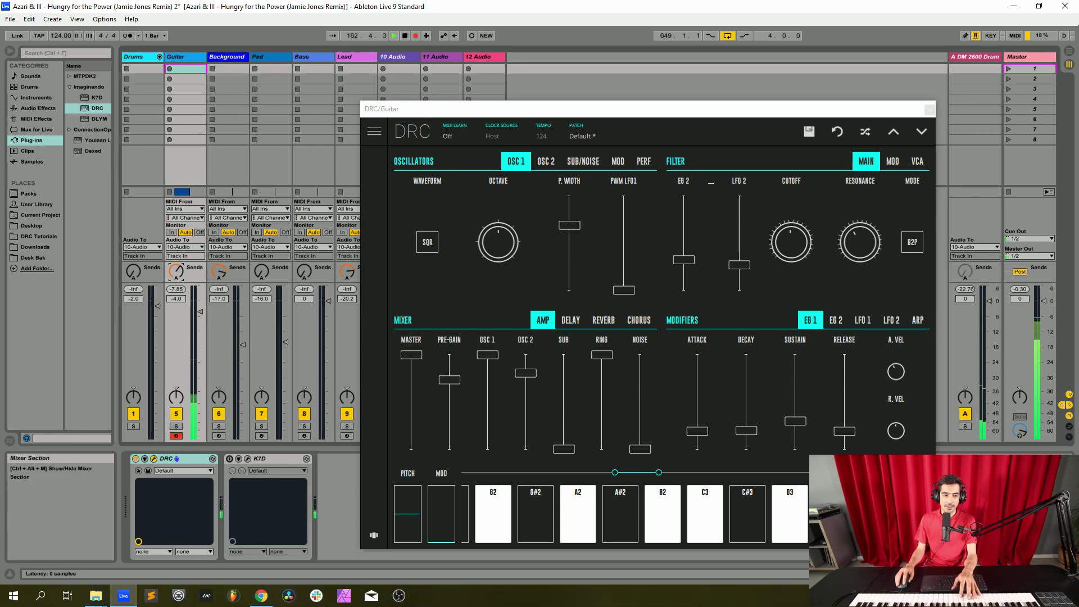
# Open the Guitar track's K7D delay, set spread to 0.300 and feedback to about 0.27, and enable the effect
pyautogui.click(247, 459)
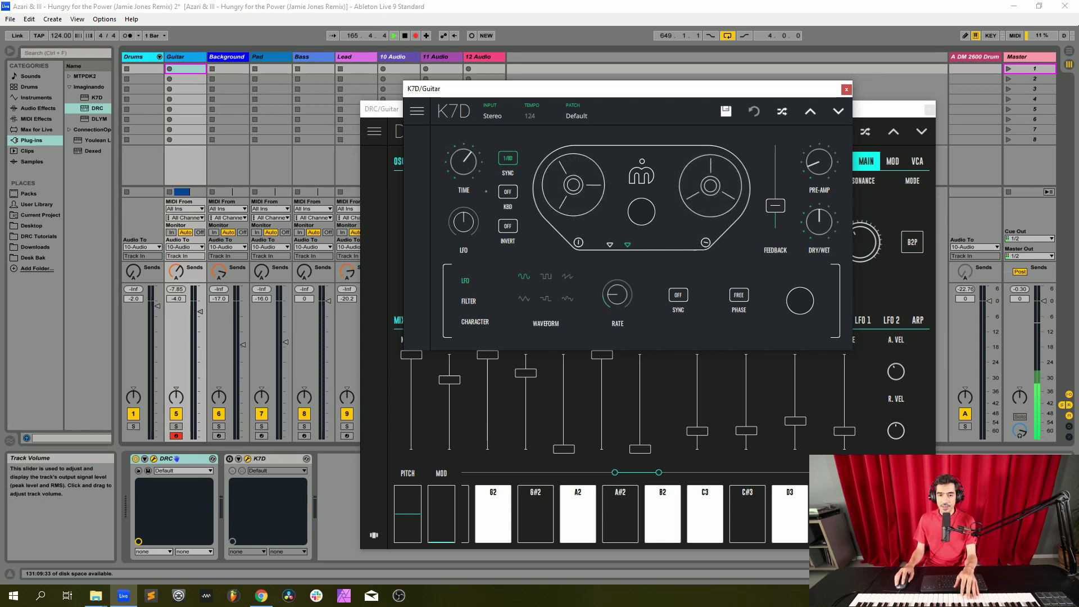
pyautogui.click(475, 323)
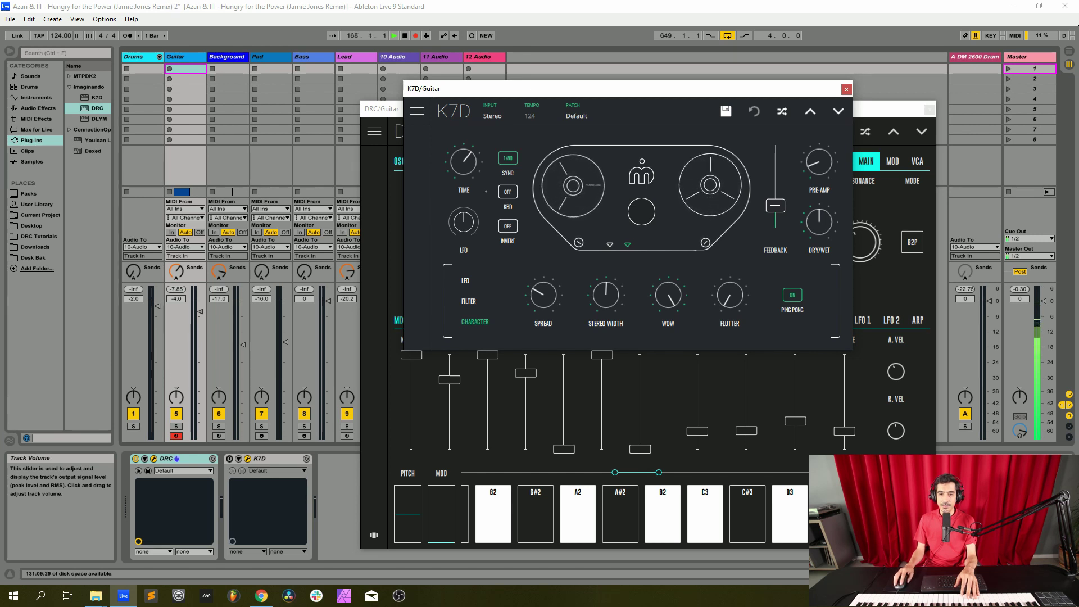
pyautogui.moveTo(544, 295); pyautogui.dragTo(544, 294)
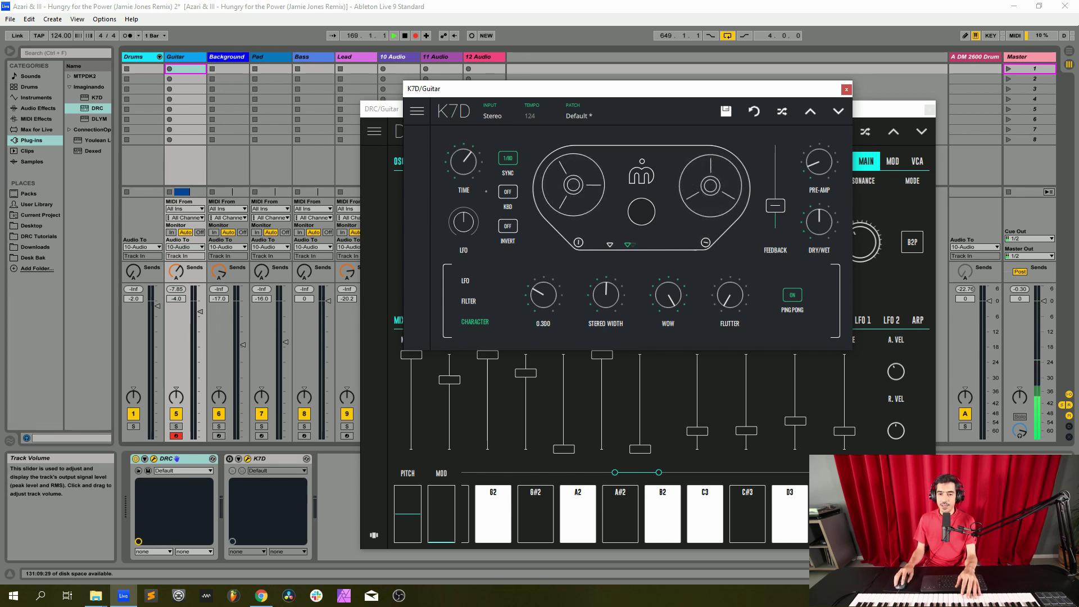
pyautogui.click(819, 223)
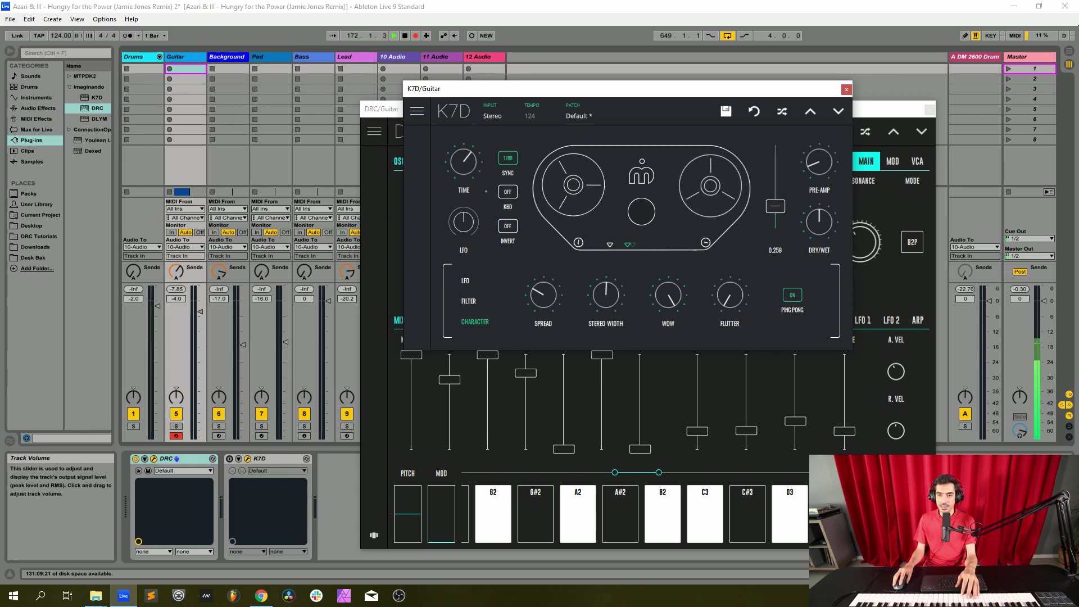
pyautogui.moveTo(775, 205); pyautogui.dragTo(775, 205)
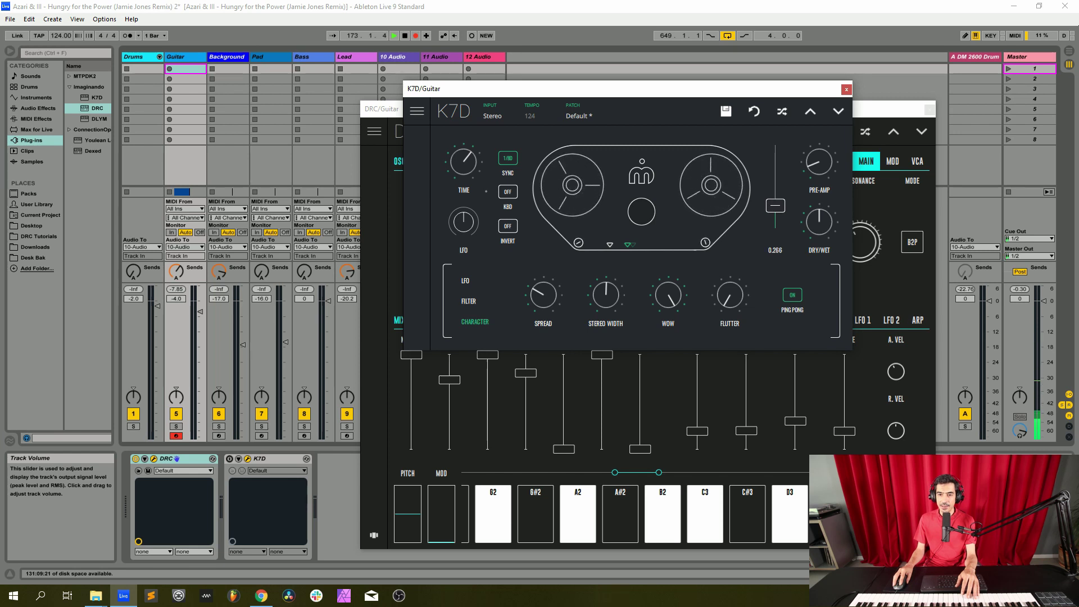
pyautogui.click(229, 459)
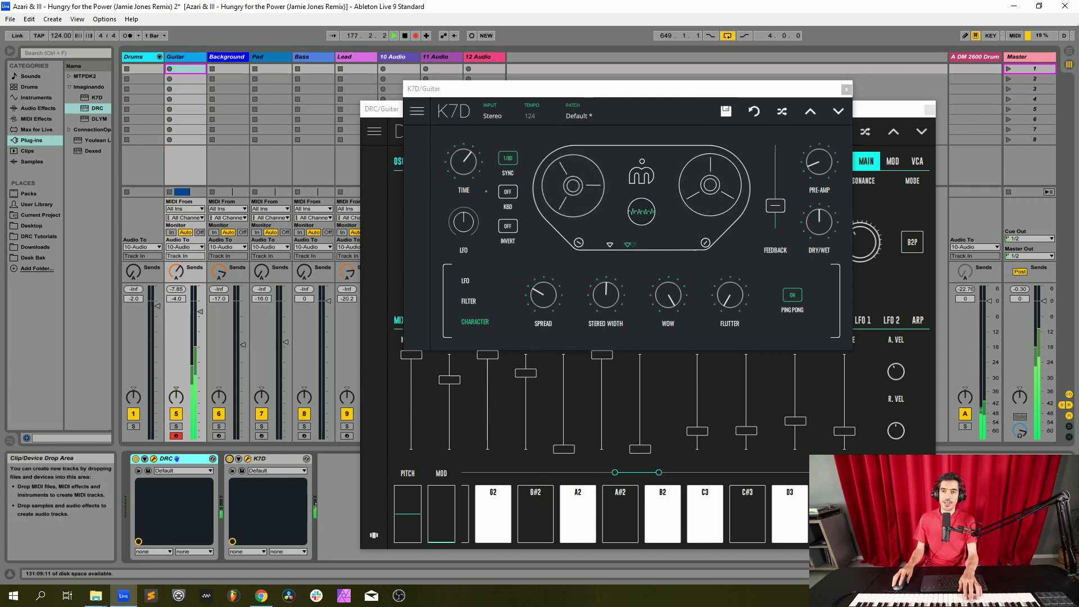
# Close the Guitar track's plug-in windows, then open the Background track's DRC and load the factory Default patch
pyautogui.click(846, 89)
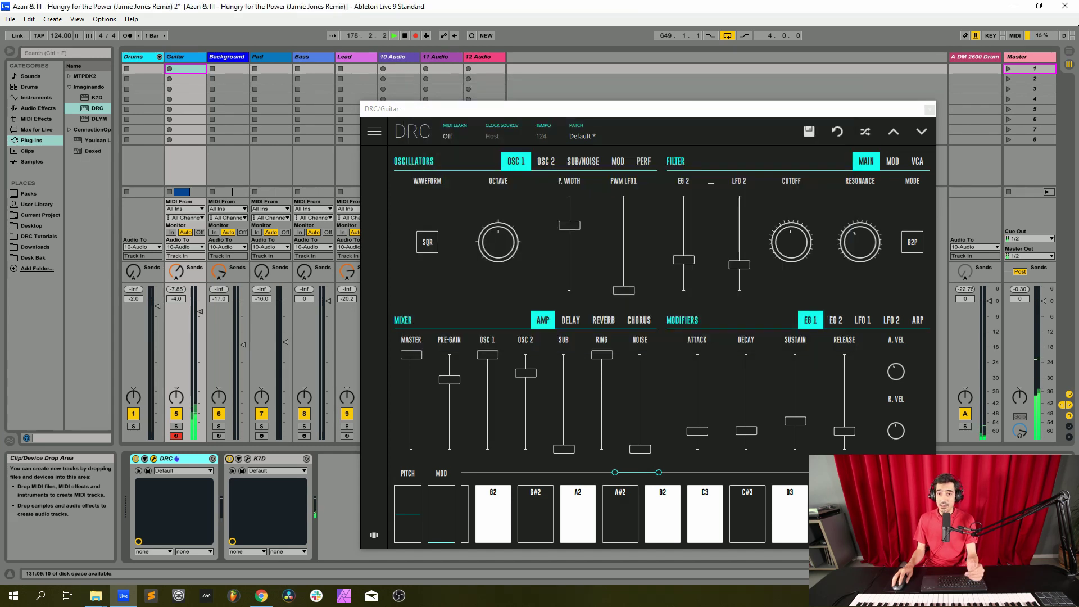
pyautogui.click(930, 109)
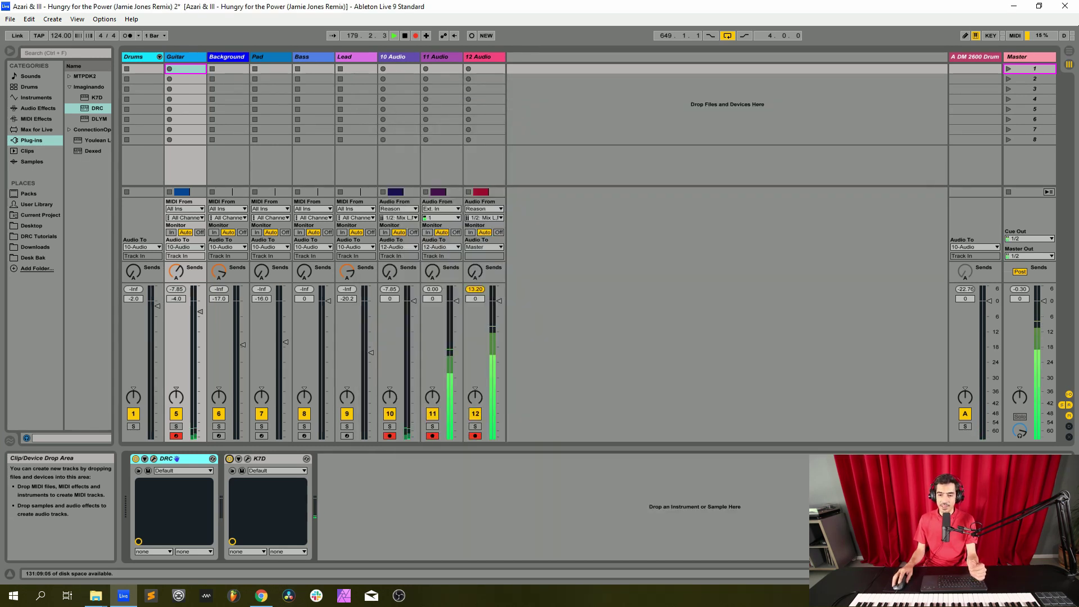
pyautogui.click(227, 56)
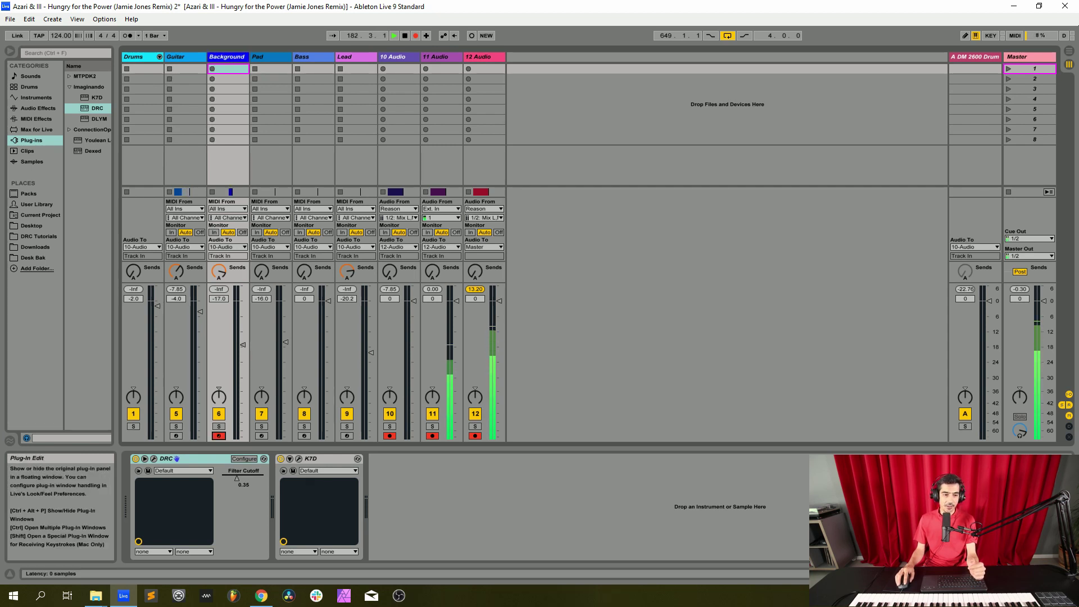
pyautogui.click(176, 458)
pyautogui.click(575, 112)
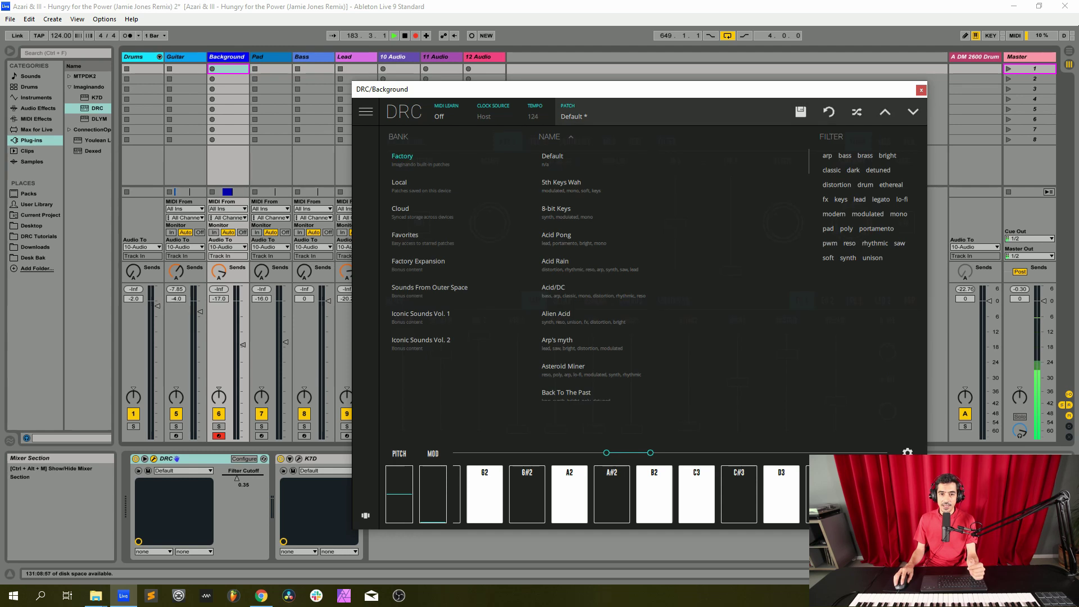
pyautogui.click(553, 157)
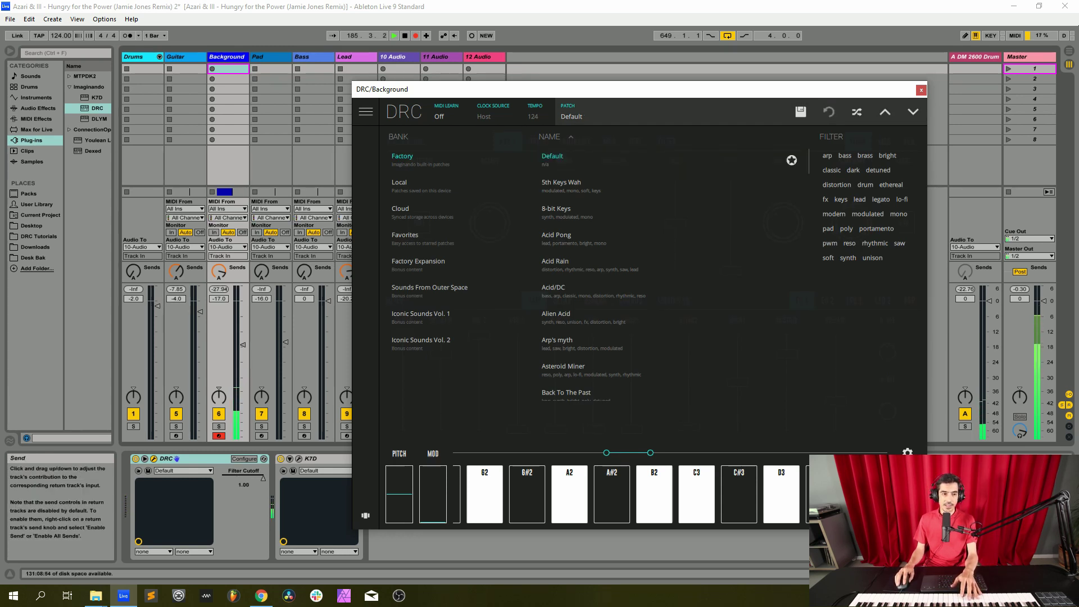
# Turn the Background track's send to return A fully down, disable its K7D delay, and return DRC to its synth controls
pyautogui.moveTo(219, 272); pyautogui.dragTo(219, 338)
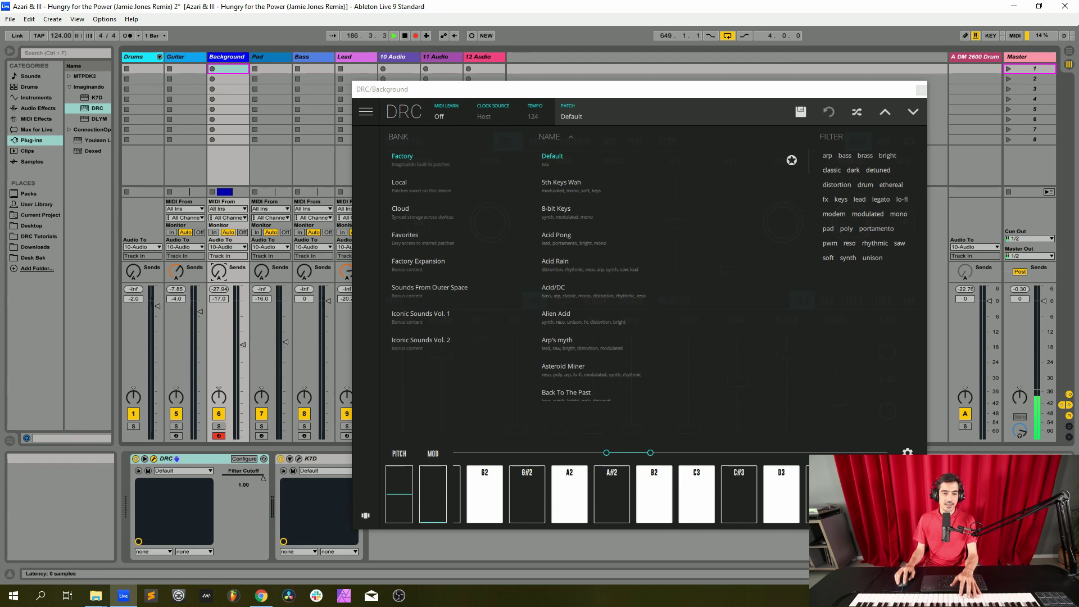
pyautogui.click(281, 459)
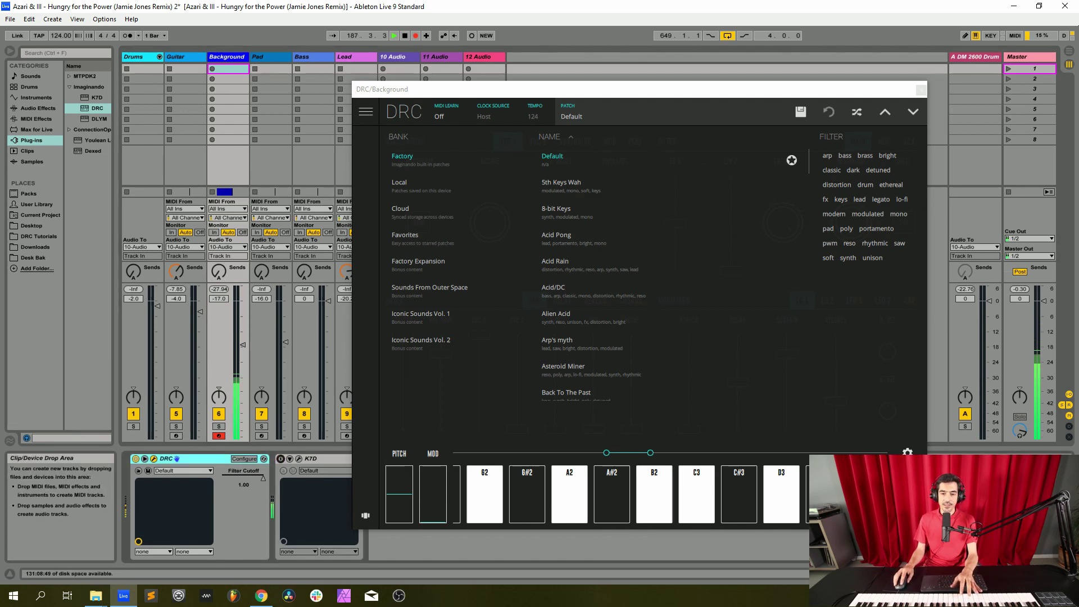
pyautogui.click(585, 112)
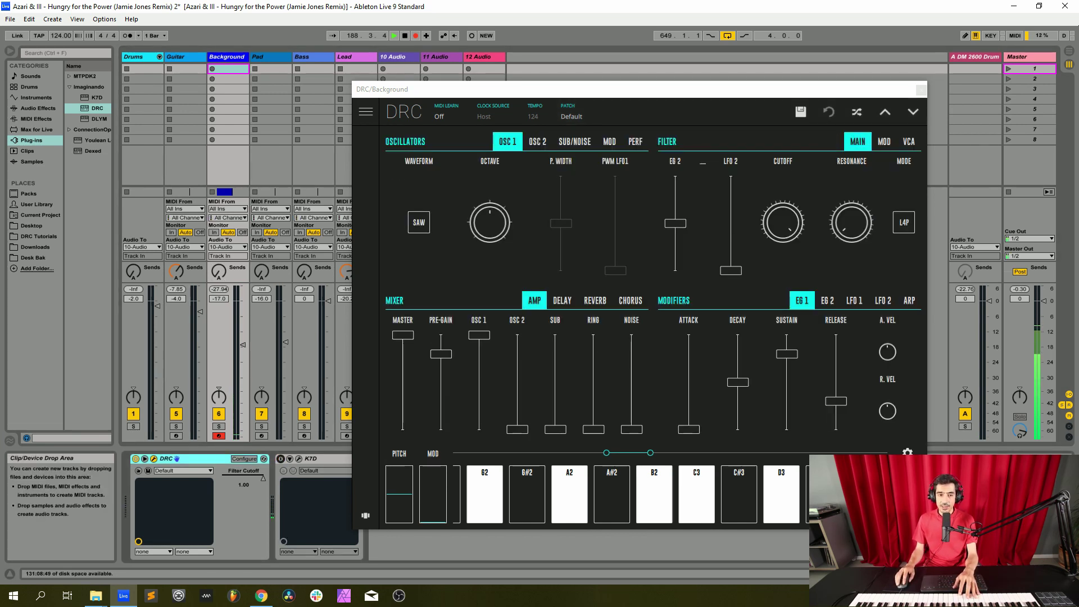
# Set oscillator 1 to a sine wave with filter cutoff at 0.38, and raise the reverb amount to about 35% and decay to about 55%
pyautogui.click(419, 222)
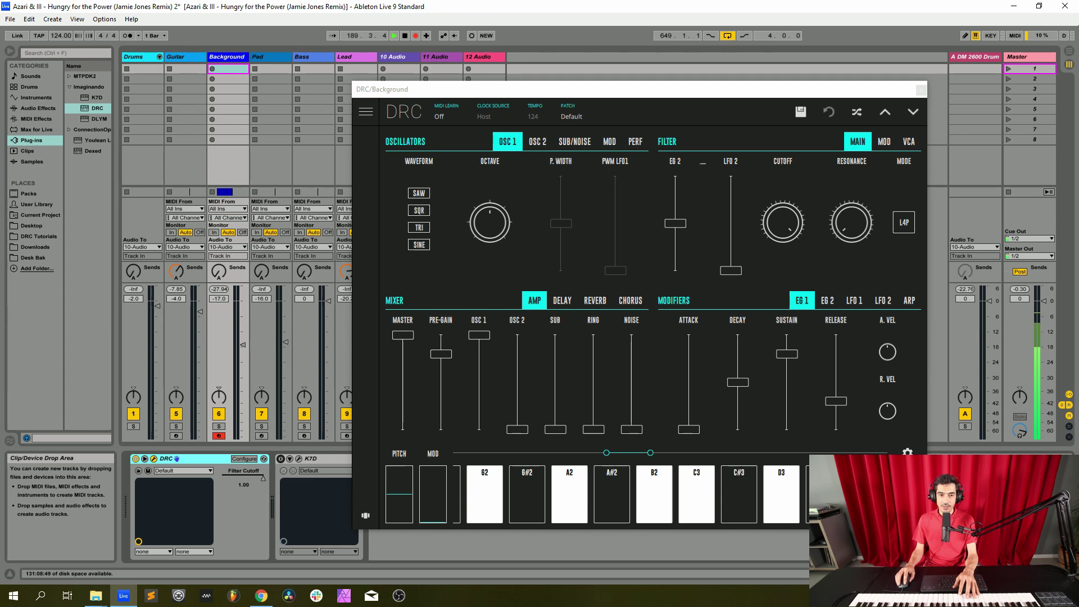
pyautogui.click(419, 244)
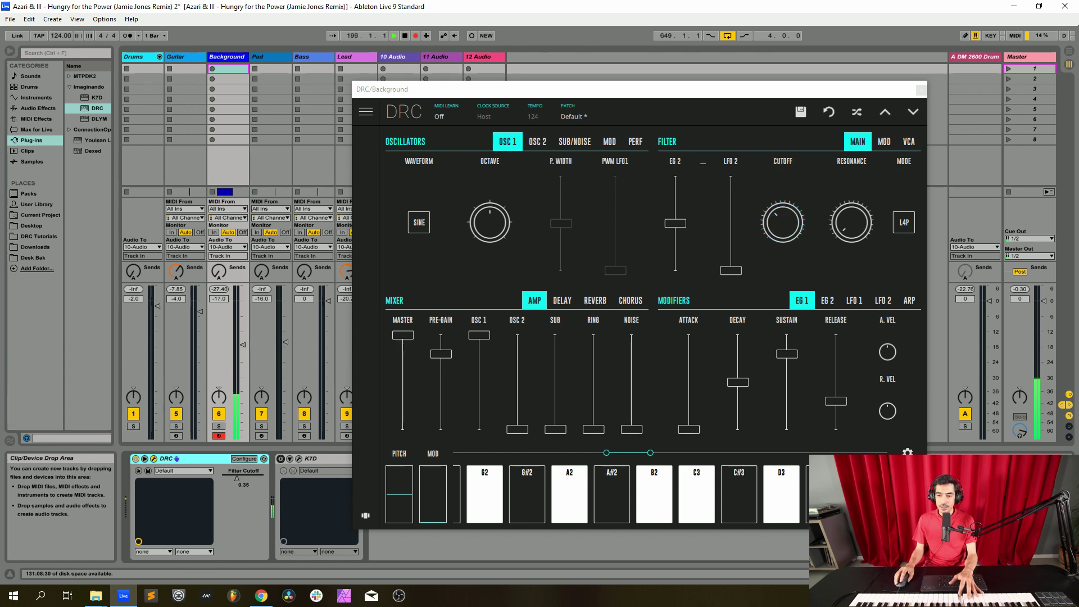
pyautogui.click(596, 301)
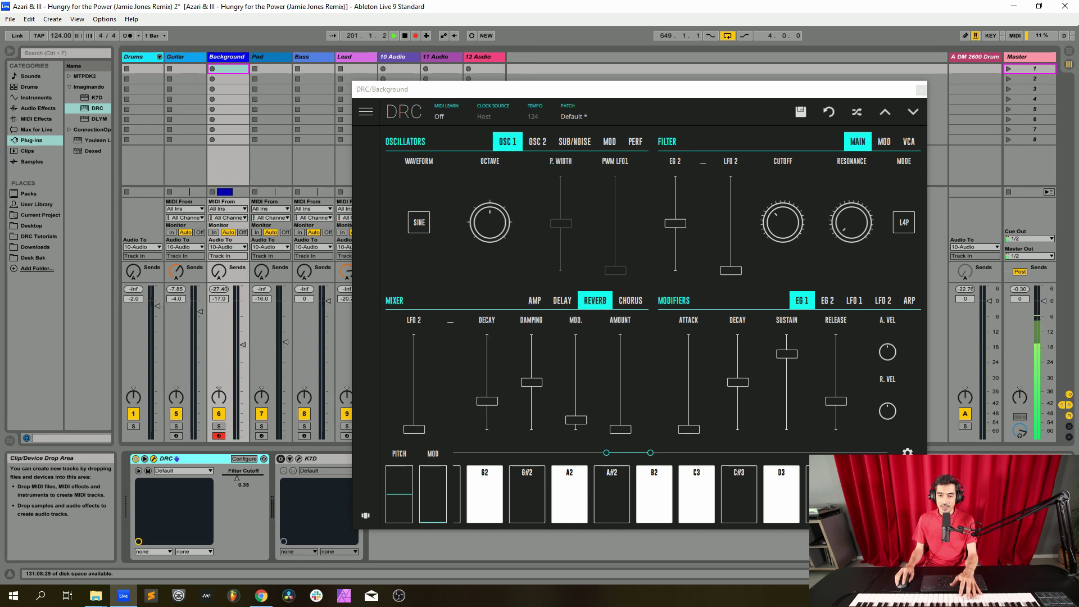
pyautogui.moveTo(621, 429); pyautogui.dragTo(620, 395)
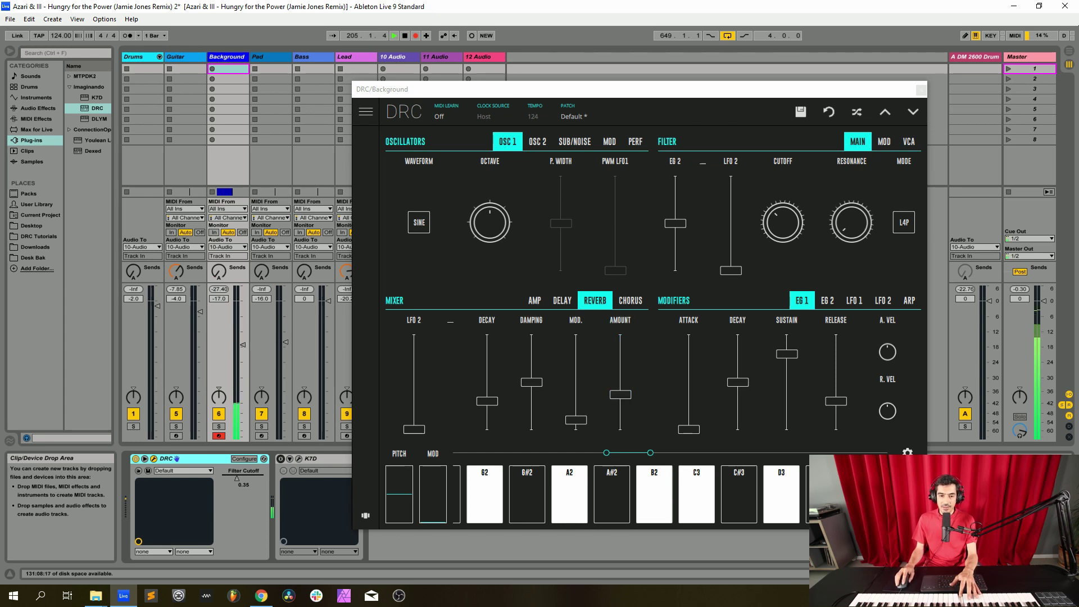
pyautogui.moveTo(487, 401); pyautogui.dragTo(487, 377)
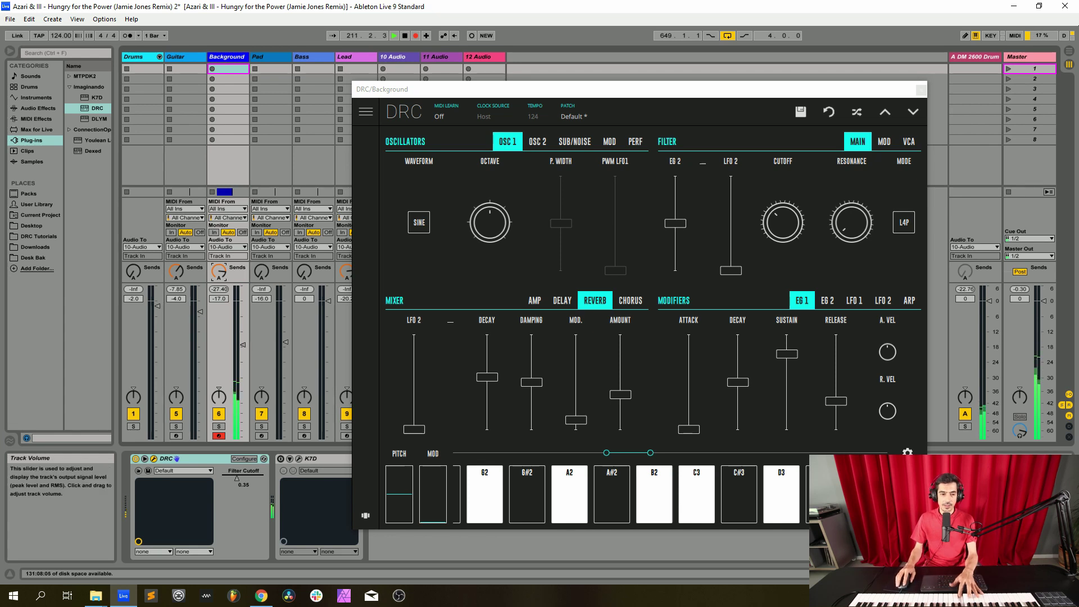
# Raise the Background track's send to return A, enable its K7D delay after opening the character settings, and close both plug-in windows
pyautogui.click(298, 458)
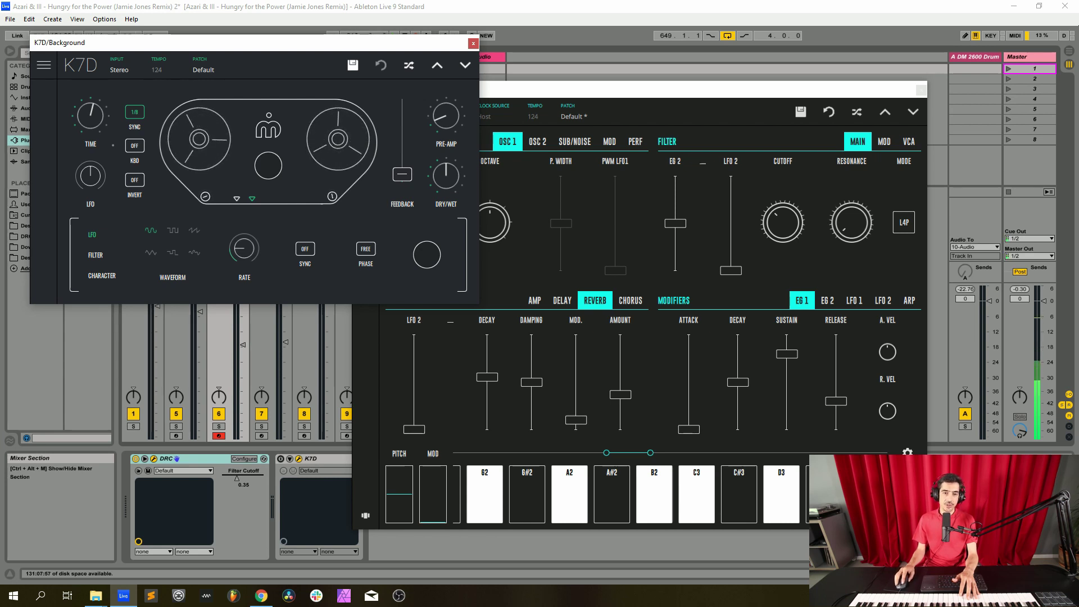
pyautogui.click(102, 276)
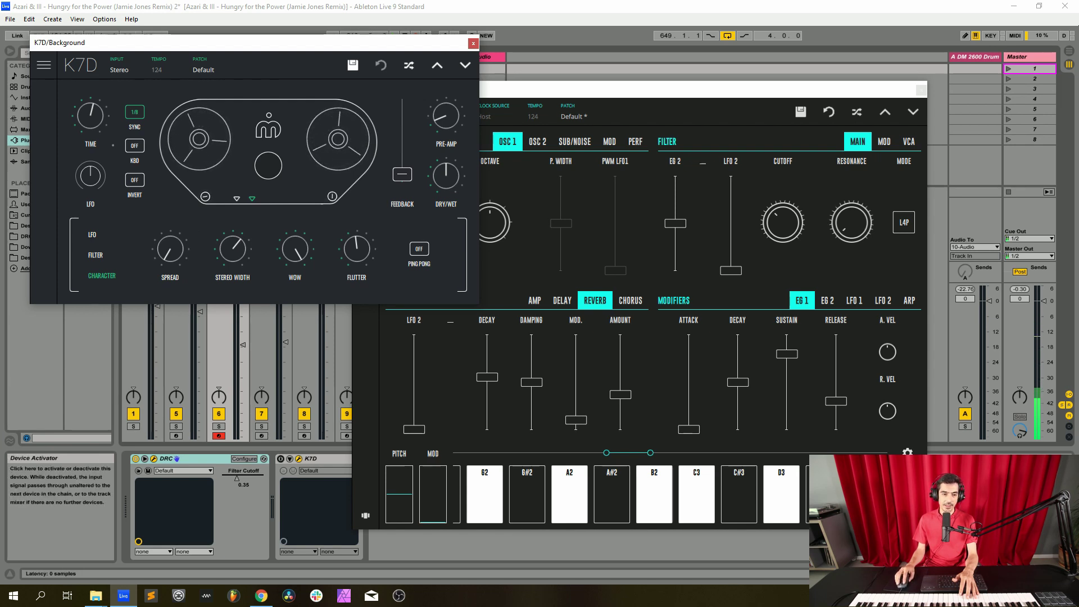
pyautogui.click(280, 459)
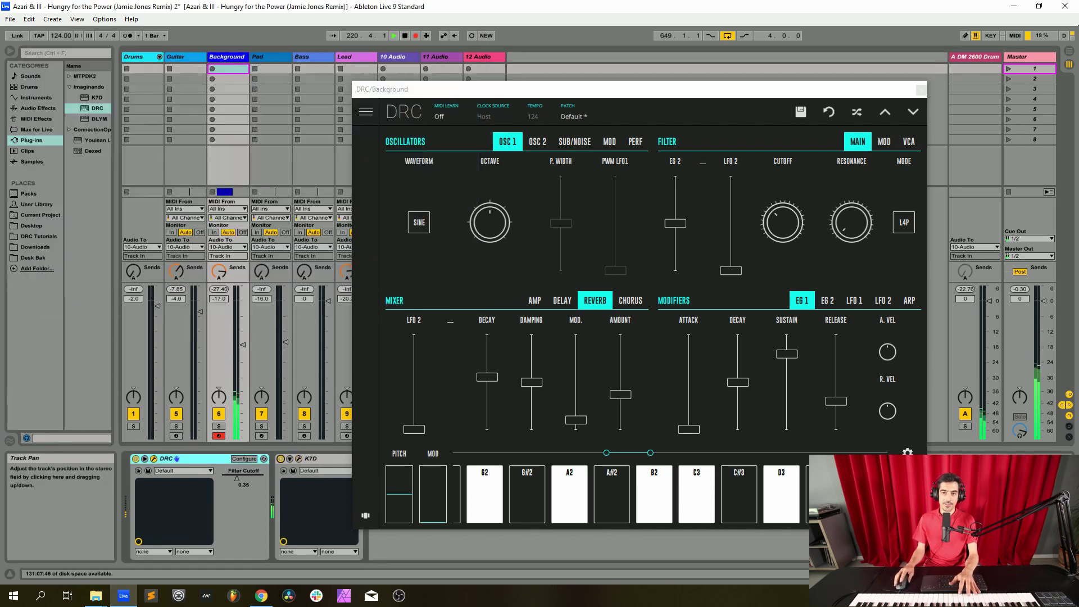
pyautogui.click(473, 43)
pyautogui.click(921, 90)
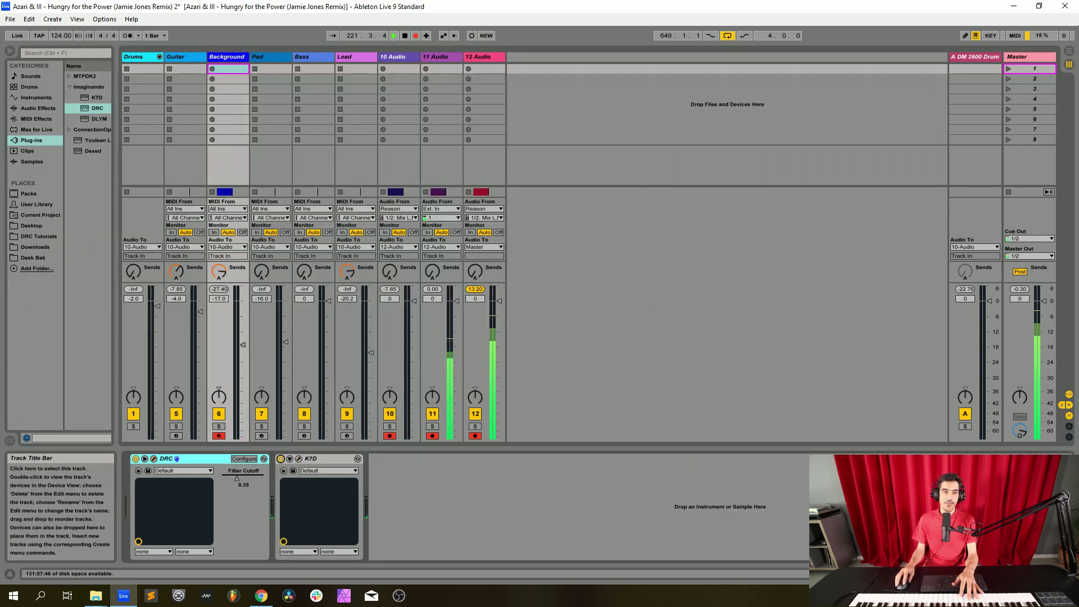
# Select the Pad track with recording armed, open its DRC synth and load the factory Default patch
pyautogui.click(264, 57)
pyautogui.click(262, 436)
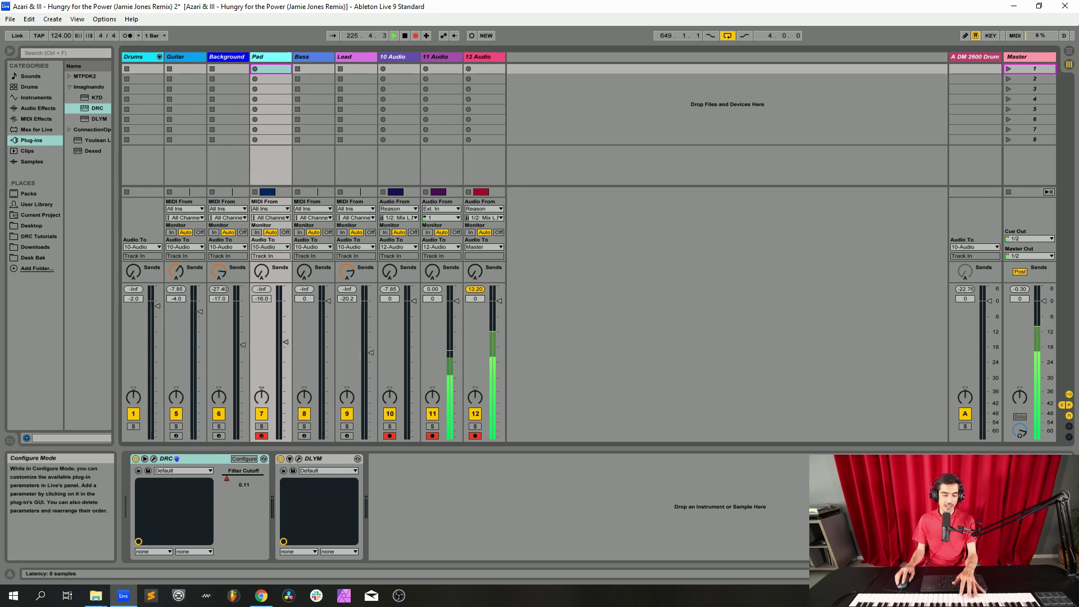
pyautogui.press('Tab')
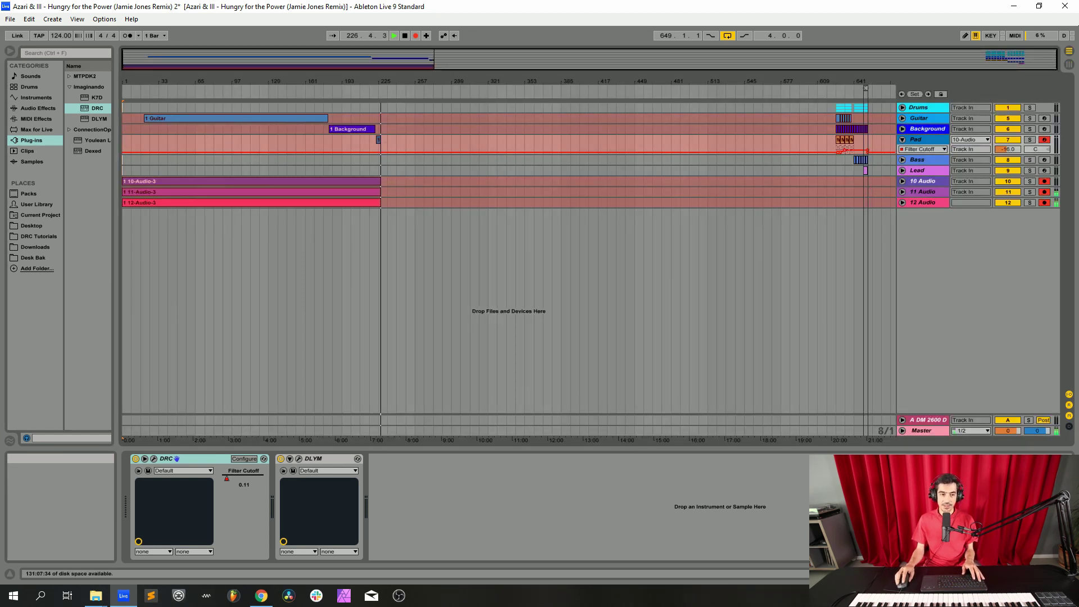
pyautogui.press('Tab')
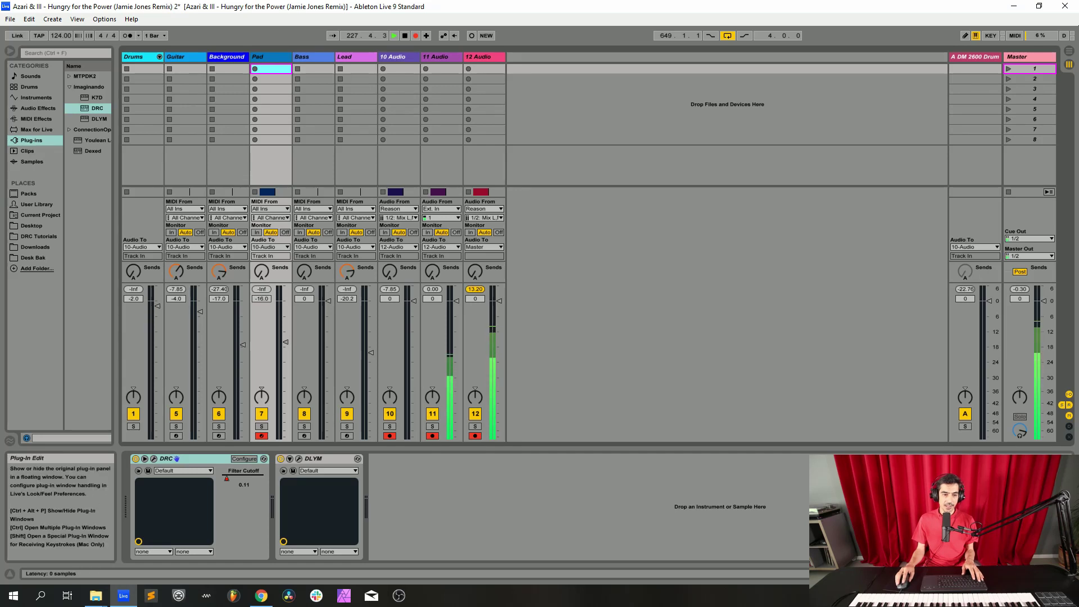
pyautogui.hotkey('ctrl', 'alt', 'p')
pyautogui.click(562, 163)
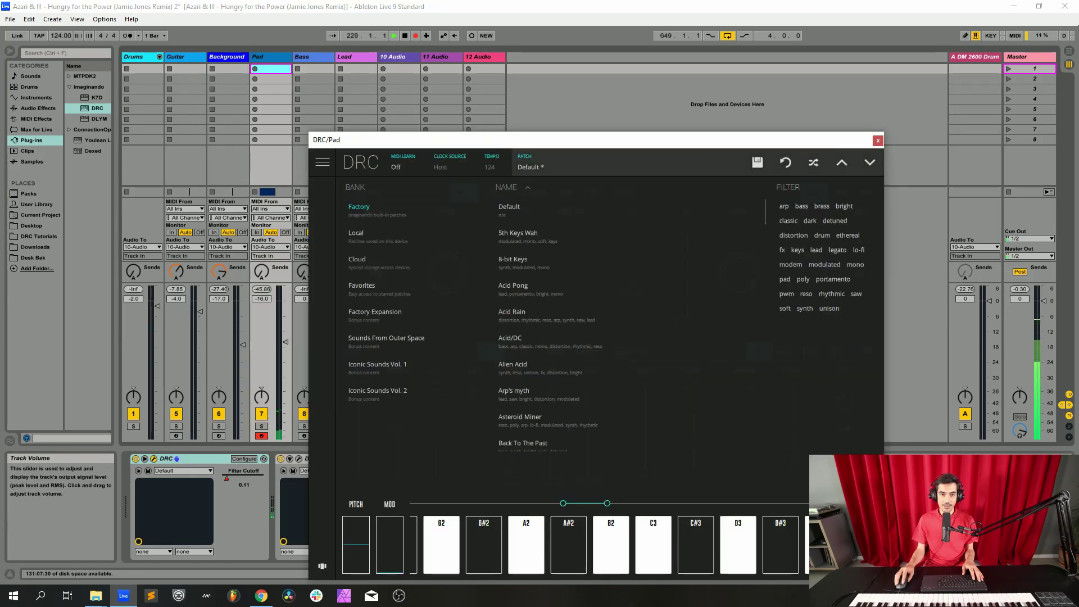
pyautogui.click(539, 210)
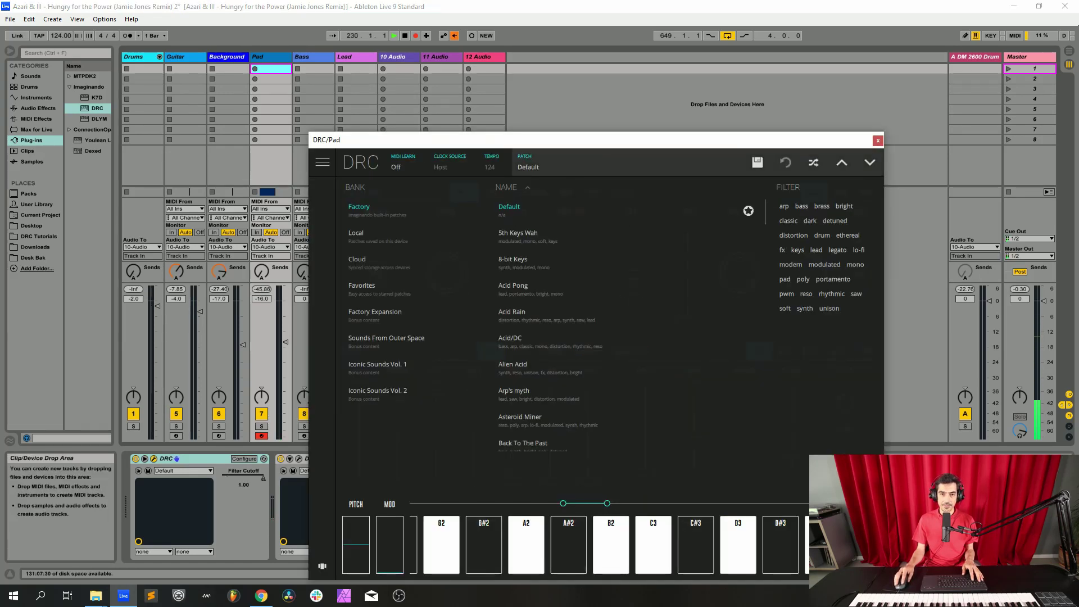
# Return DRC to its synth controls, disable the Pad track's DLYM effect and reposition the synth window
pyautogui.moveTo(599, 146); pyautogui.dragTo(601, 86)
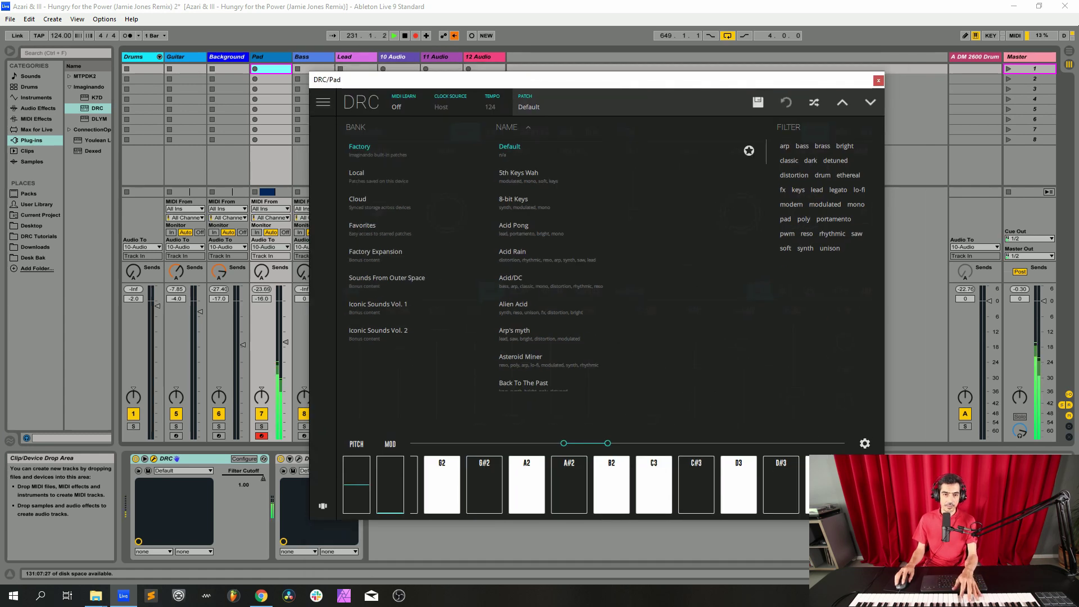
pyautogui.click(573, 104)
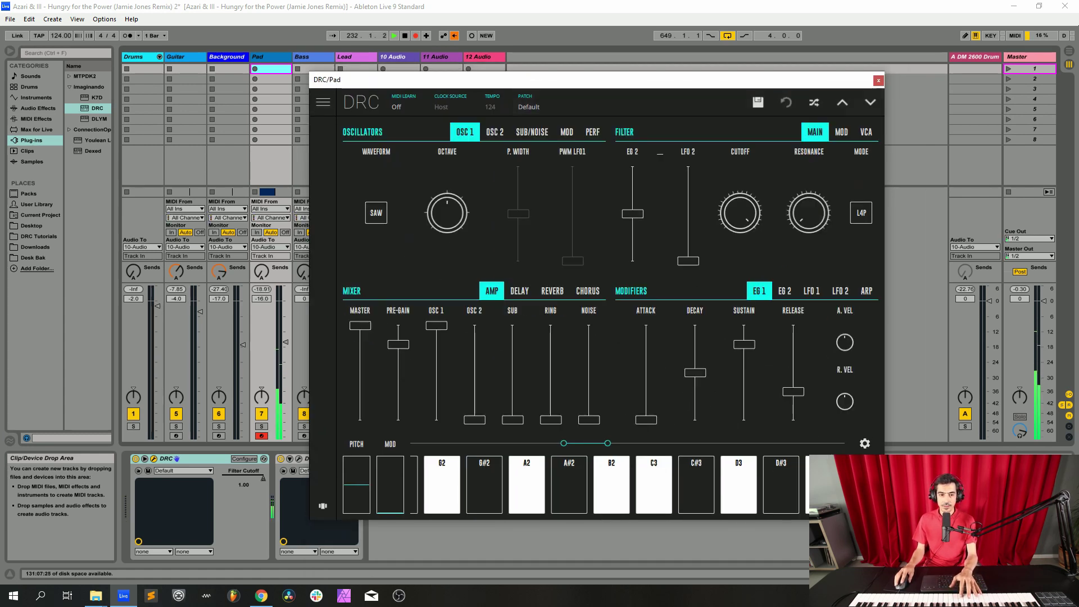
pyautogui.moveTo(394, 79); pyautogui.dragTo(448, 75)
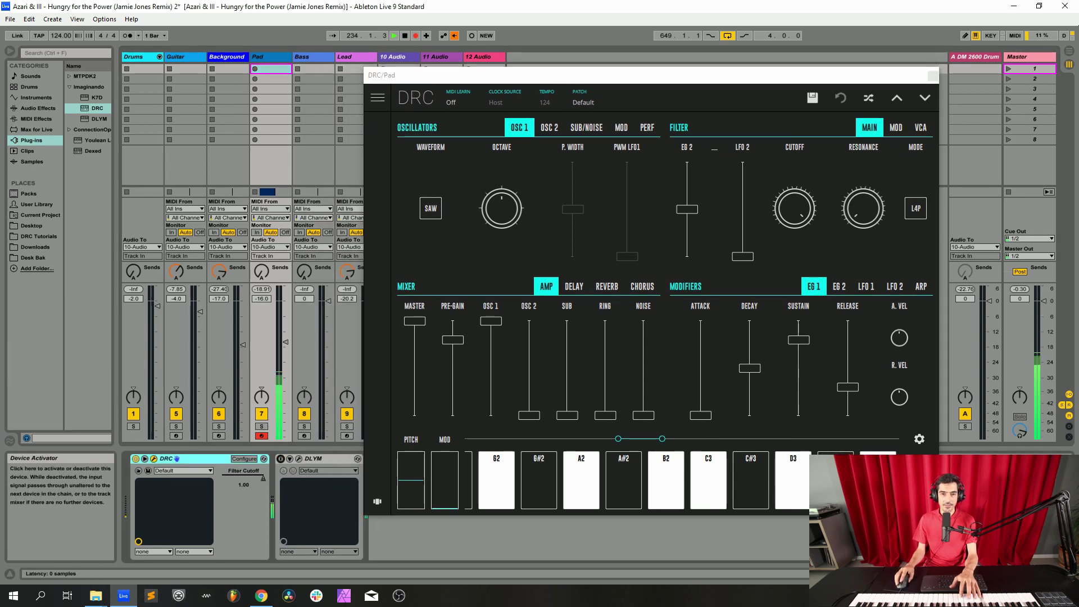
pyautogui.moveTo(587, 77); pyautogui.dragTo(524, 79)
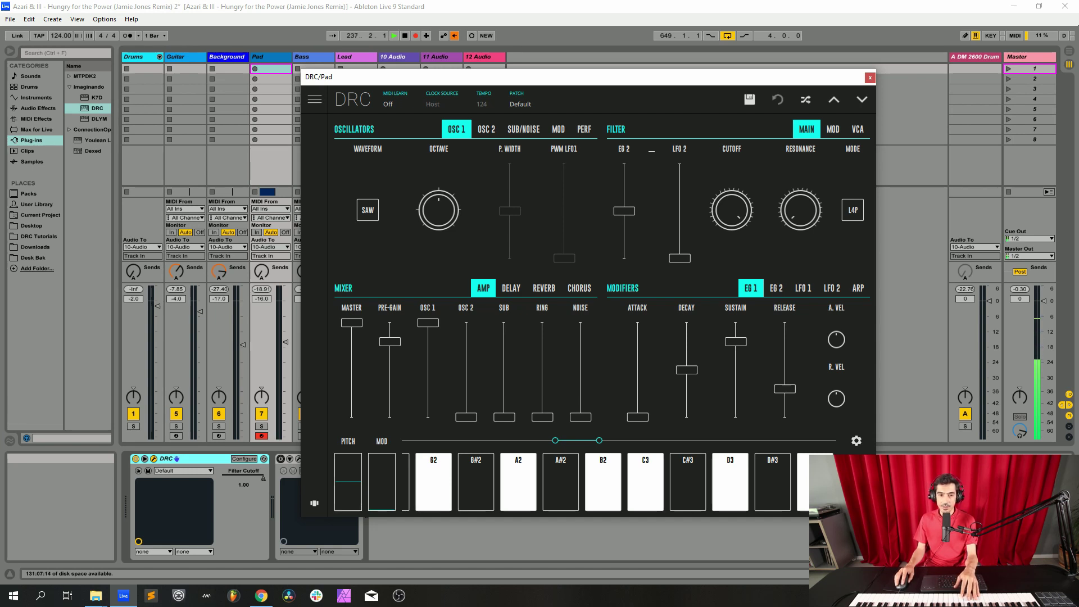
# Bring OSC 2 up to full level with its fine tuning slightly above centre, and lower the pre-gain to about 60%
pyautogui.click(486, 129)
pyautogui.moveTo(409, 209); pyautogui.dragTo(409, 222)
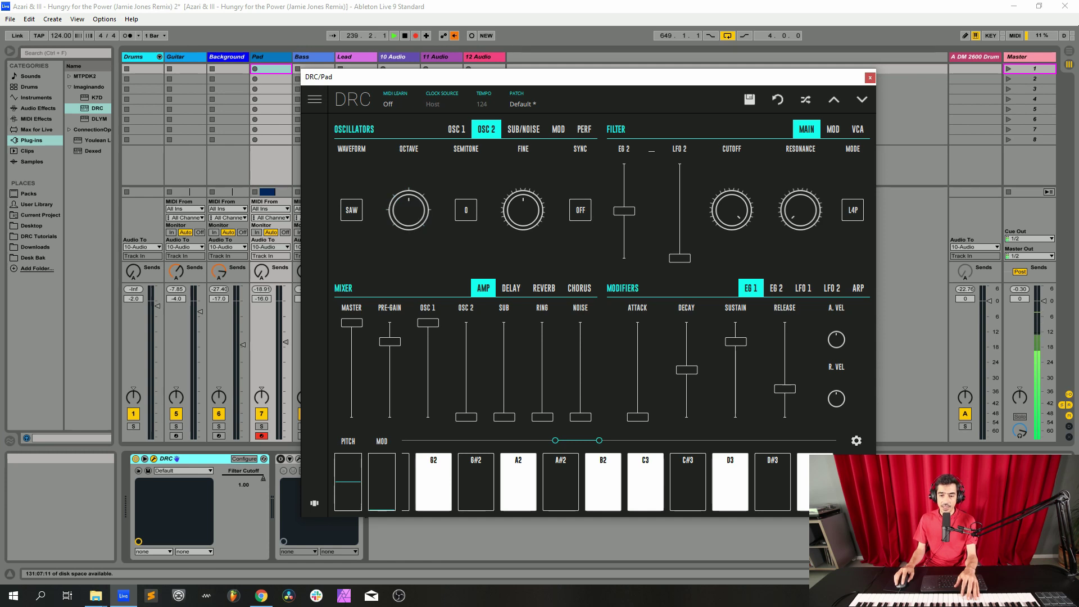
pyautogui.moveTo(466, 417); pyautogui.dragTo(466, 323)
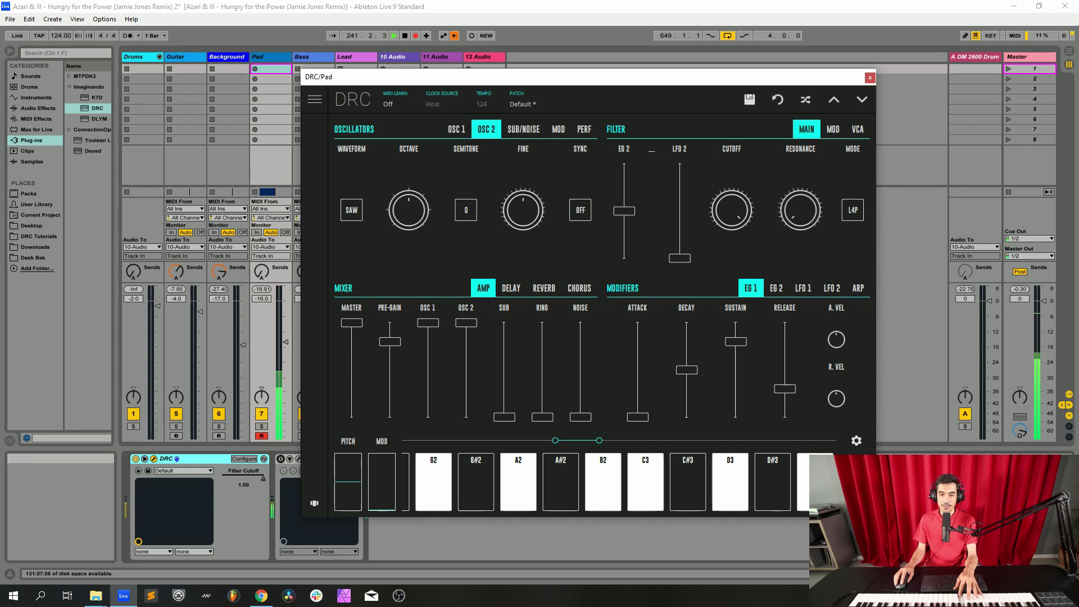
pyautogui.moveTo(522, 210); pyautogui.dragTo(523, 209)
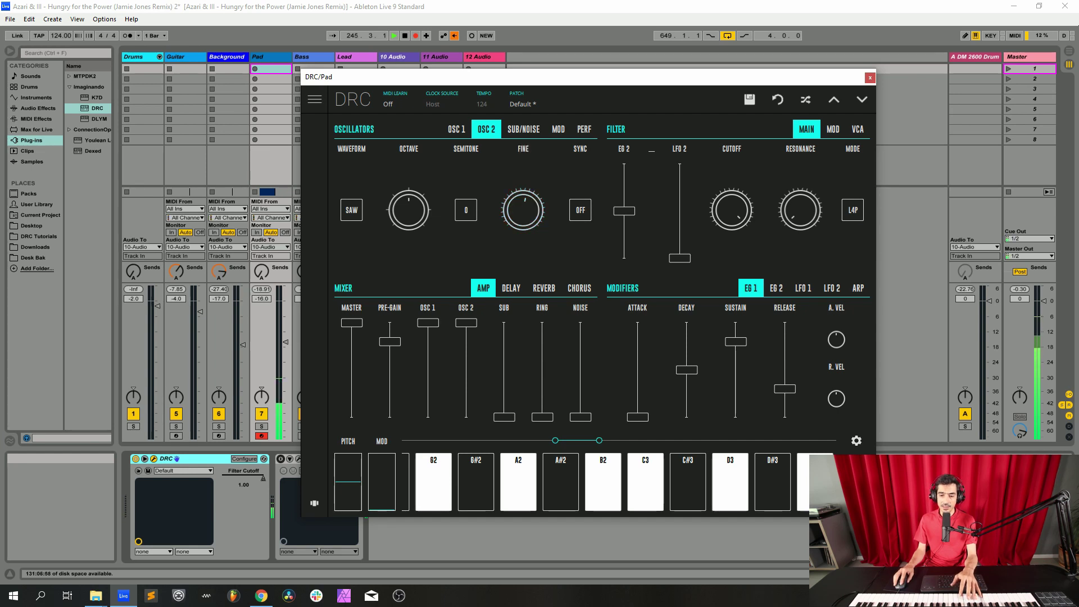
pyautogui.moveTo(390, 341); pyautogui.dragTo(389, 359)
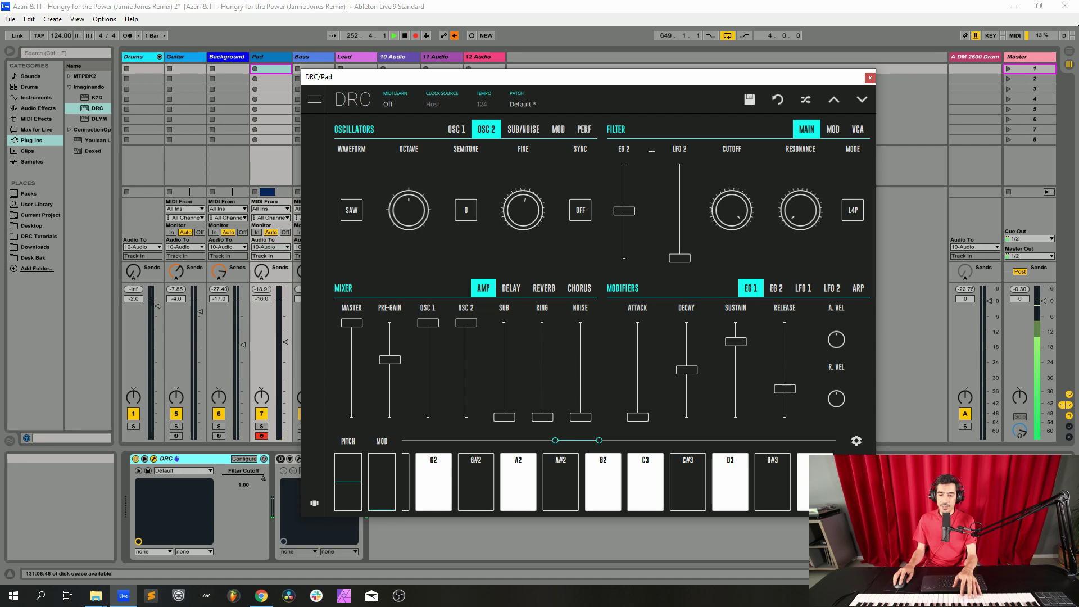
# Show the EG 2 envelope, lower the filter's EG 2 amount to about a third and set the filter cutoff to 0.11
pyautogui.click(777, 289)
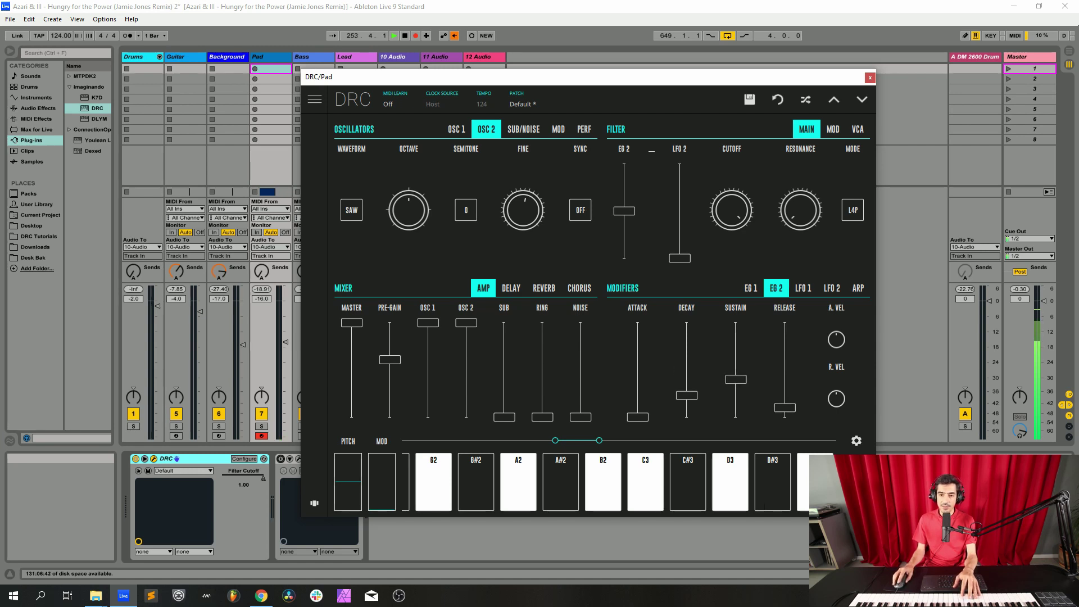
pyautogui.moveTo(624, 210); pyautogui.dragTo(624, 207)
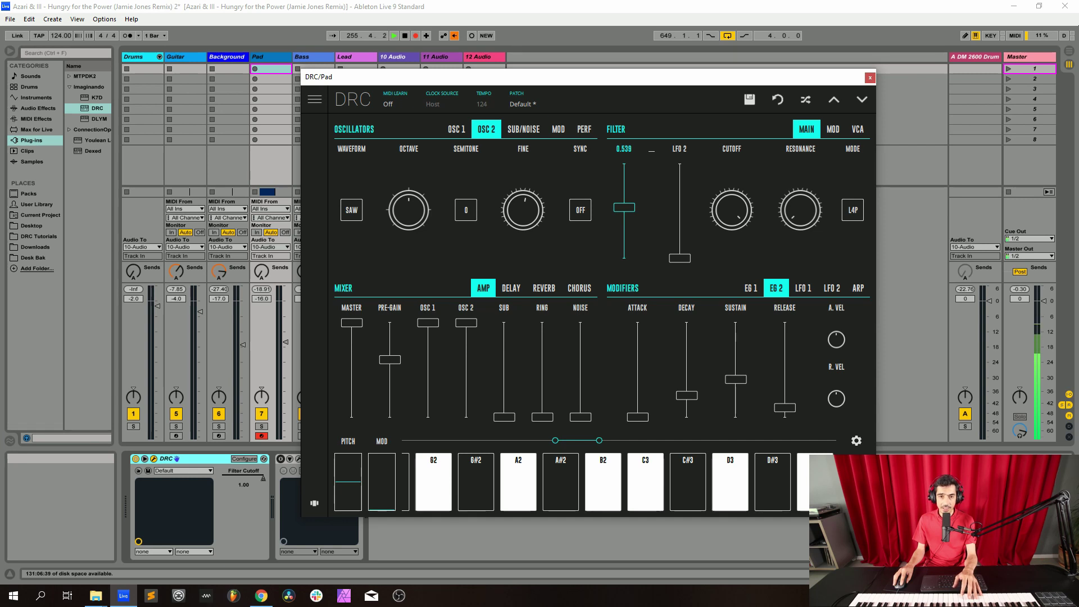
pyautogui.moveTo(624, 207); pyautogui.dragTo(624, 228)
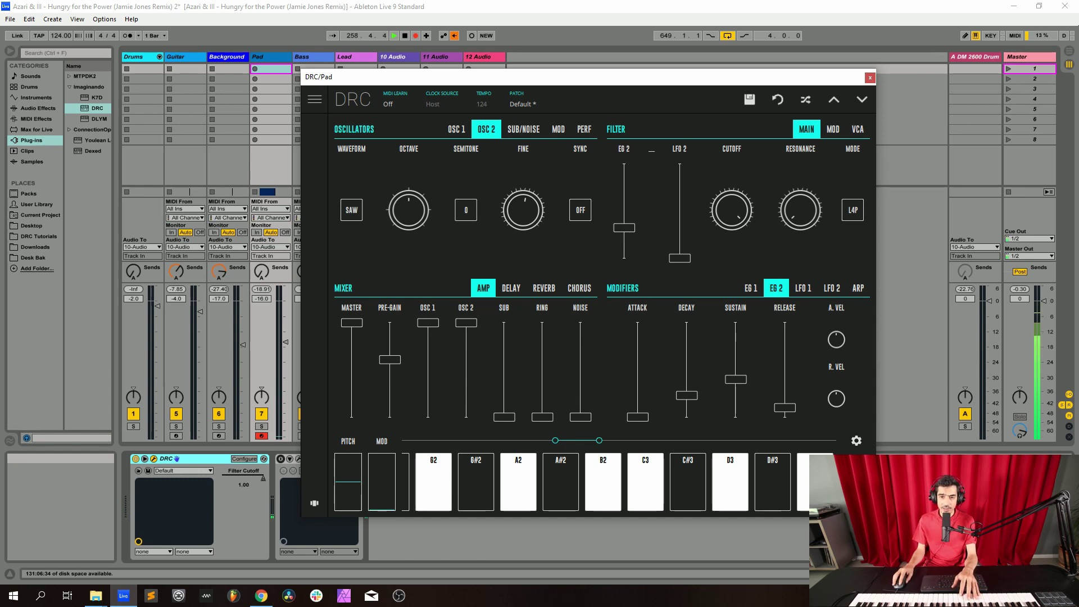
pyautogui.moveTo(731, 210); pyautogui.dragTo(732, 281)
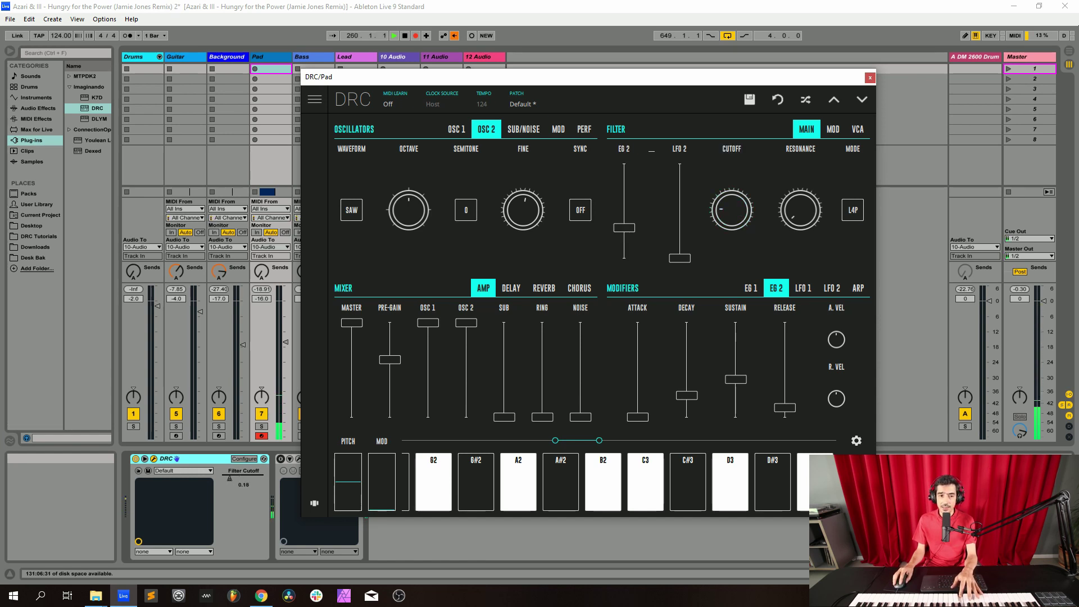
pyautogui.moveTo(731, 210); pyautogui.dragTo(731, 203)
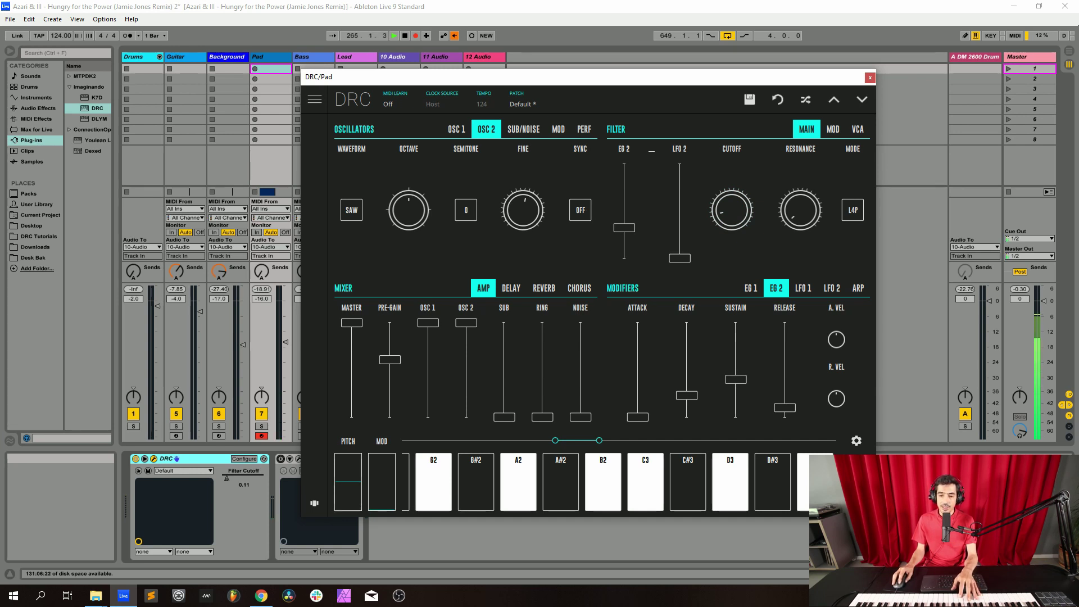
# Set the EG 1 envelope's attack to 0.070 and bring its decay and sustain up to full
pyautogui.moveTo(801, 210); pyautogui.dragTo(801, 179)
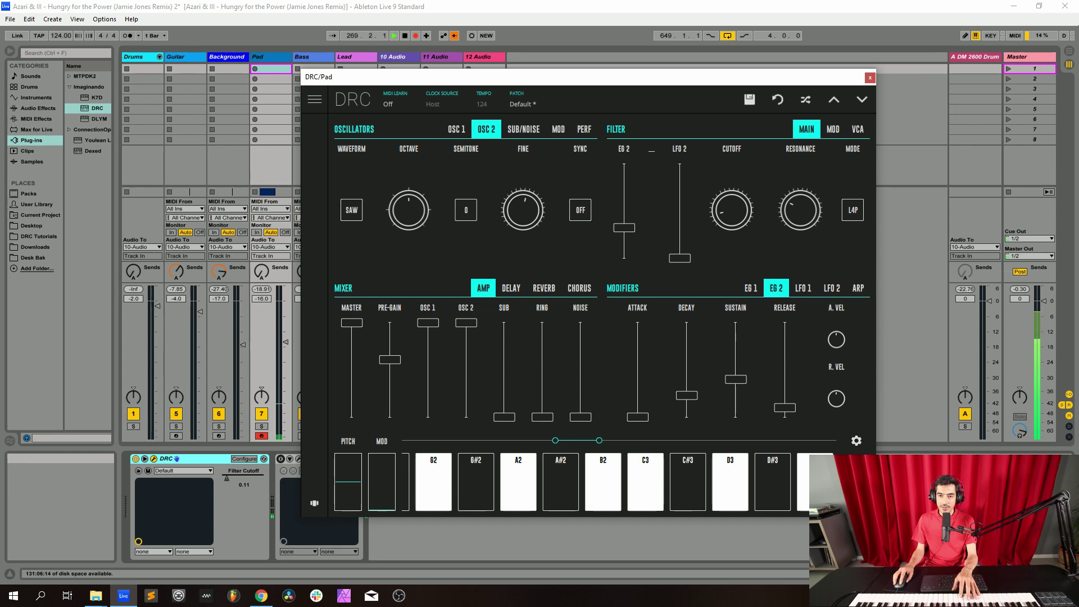
pyautogui.click(751, 289)
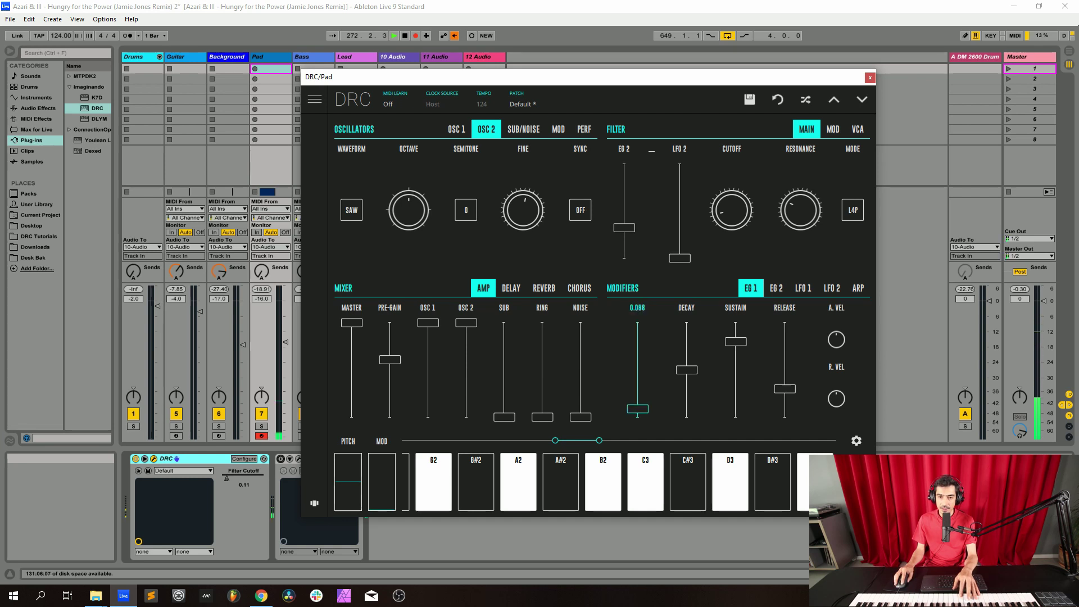
pyautogui.moveTo(637, 417); pyautogui.dragTo(638, 410)
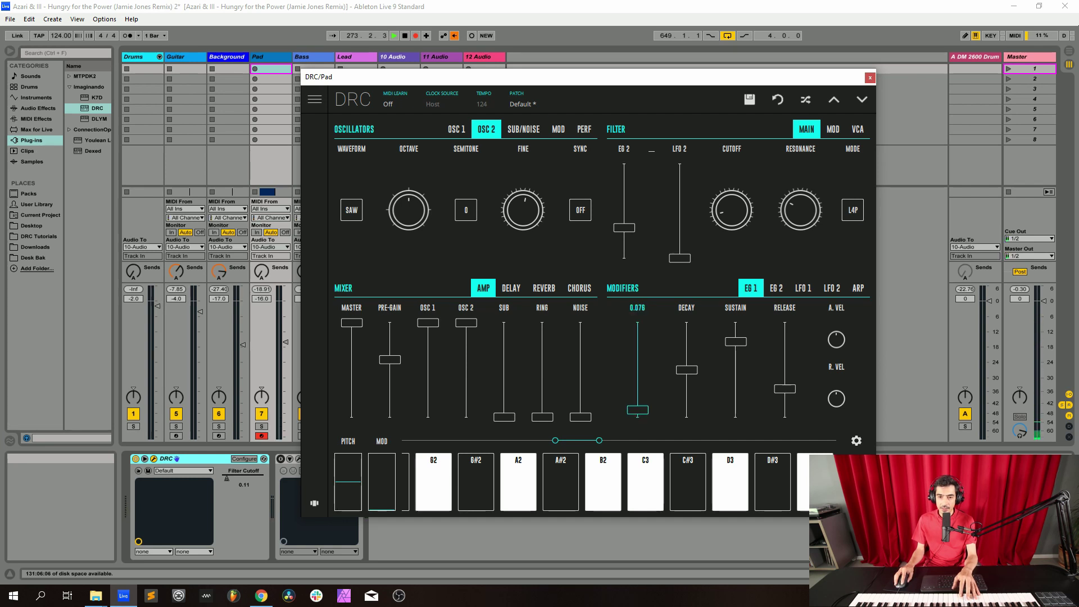
pyautogui.moveTo(686, 370); pyautogui.dragTo(736, 323)
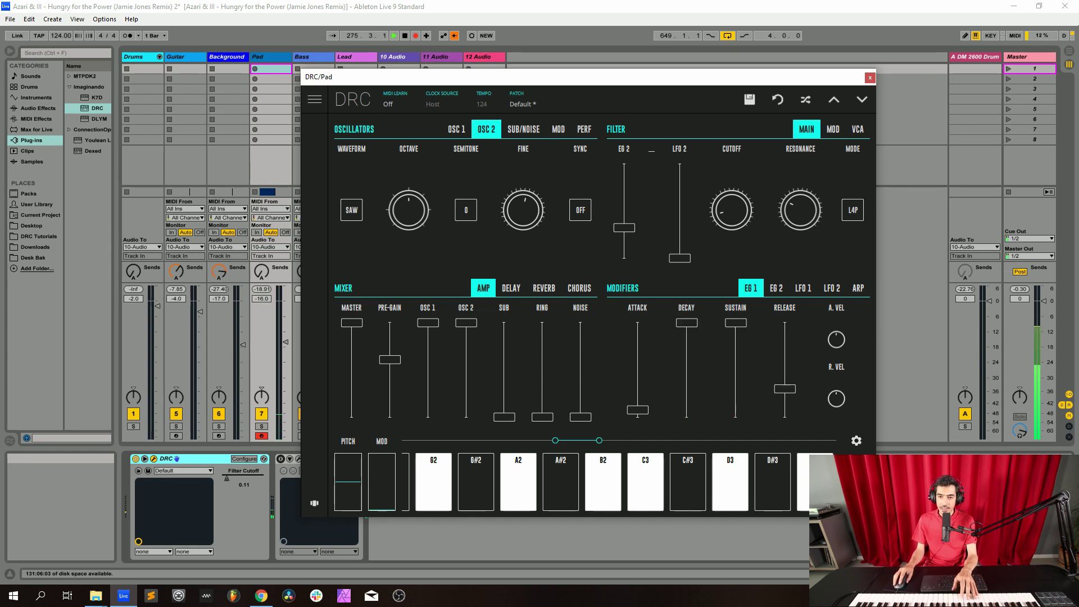
pyautogui.click(785, 389)
# Shape the EG 2 envelope with attack slightly above minimum, decay and sustain at full, and release at about half
pyautogui.click(776, 289)
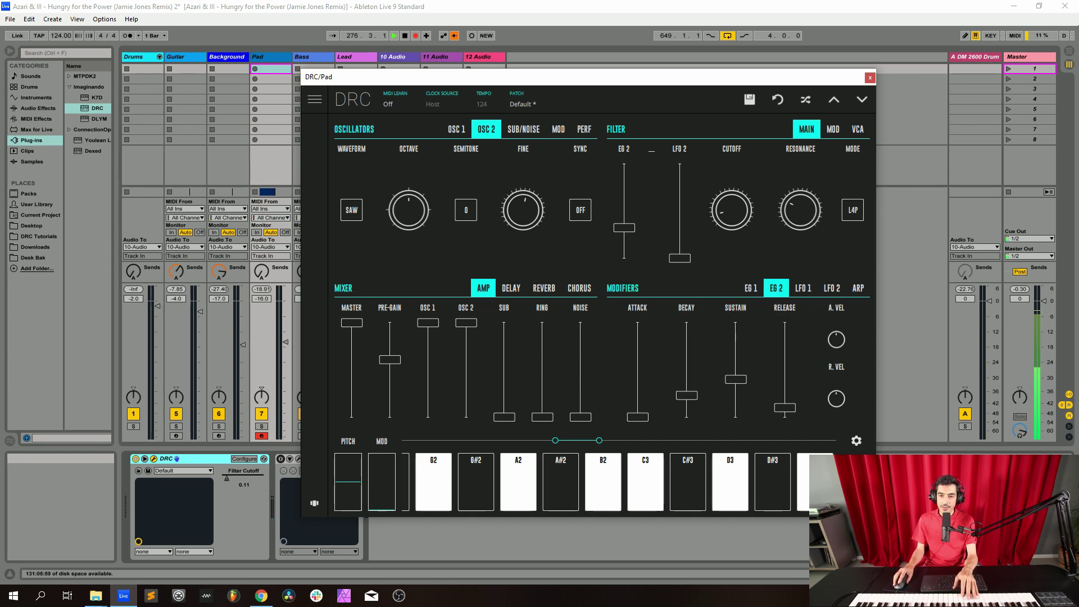
pyautogui.moveTo(638, 416); pyautogui.dragTo(686, 323)
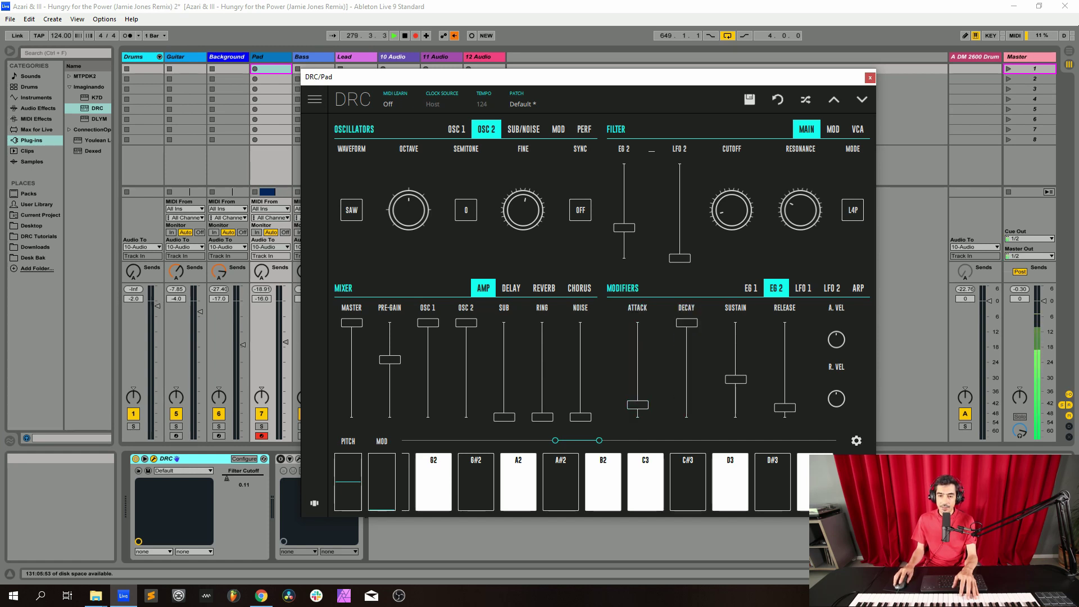
pyautogui.moveTo(735, 380); pyautogui.dragTo(736, 322)
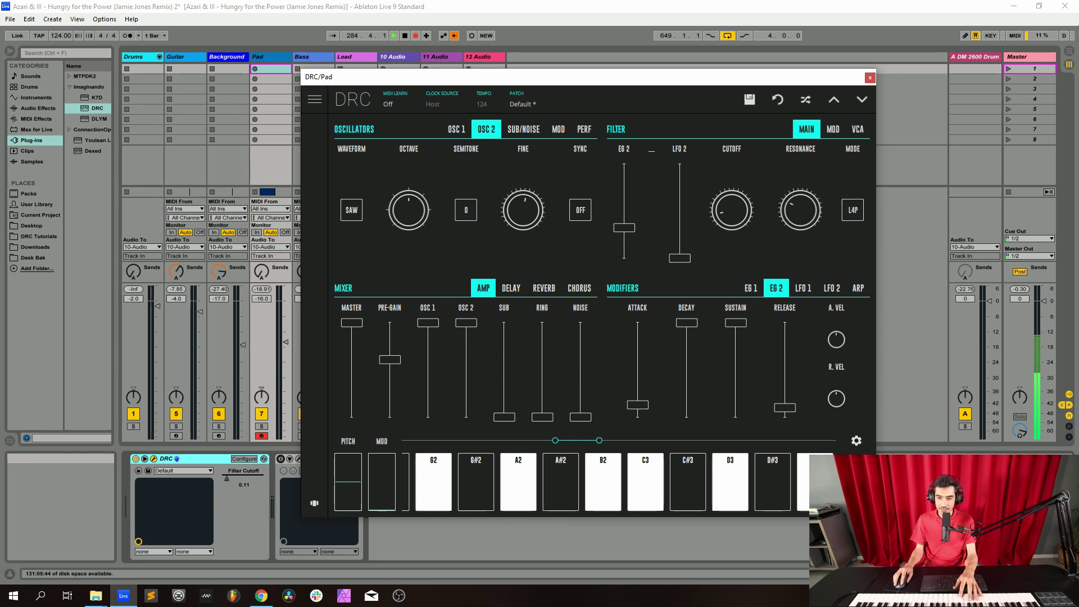
pyautogui.moveTo(785, 408); pyautogui.dragTo(784, 373)
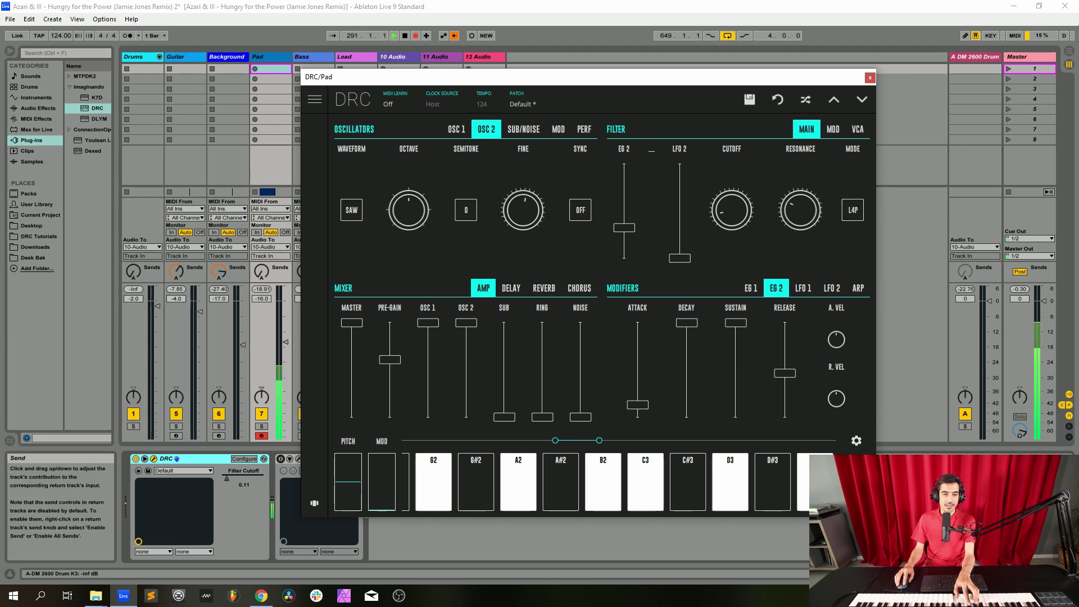
# Raise the Pad track's send A to about the middle and open and enable its DLYM effect
pyautogui.moveTo(262, 272); pyautogui.dragTo(262, 227)
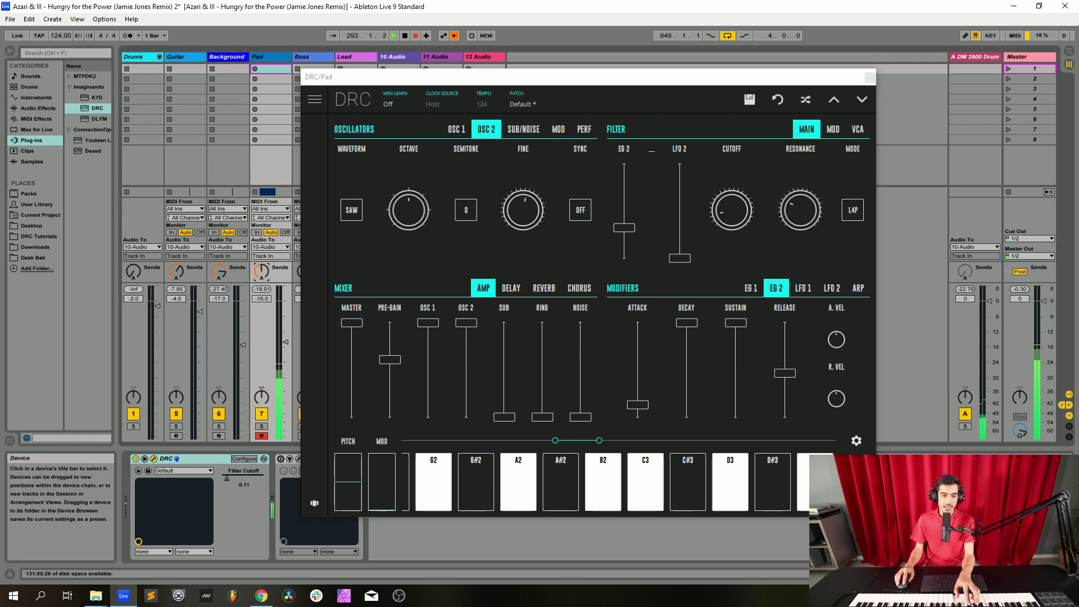
pyautogui.moveTo(472, 77); pyautogui.dragTo(542, 77)
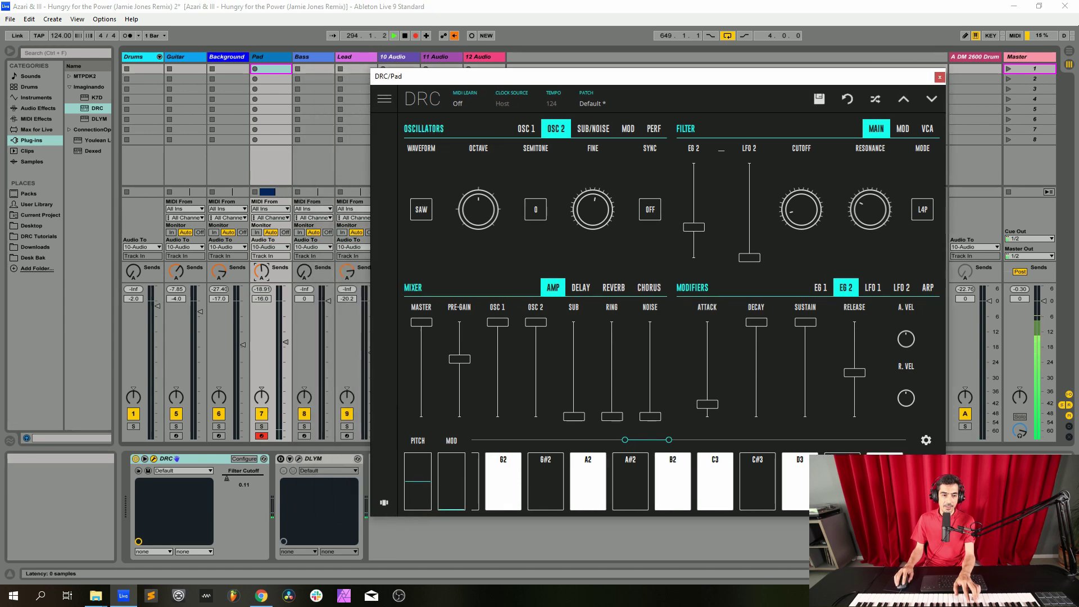
pyautogui.click(299, 459)
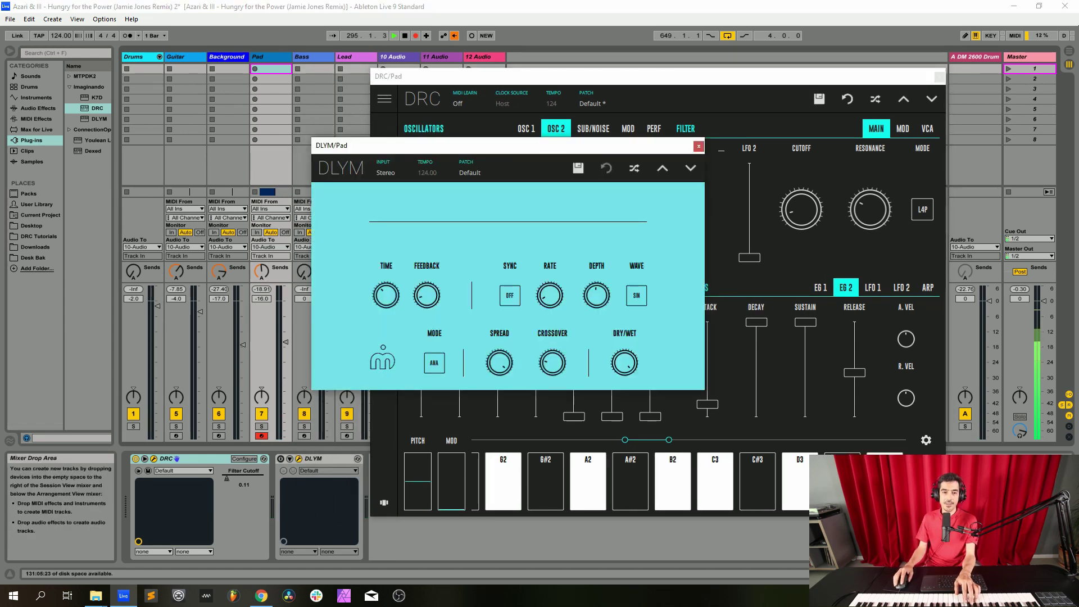
pyautogui.moveTo(386, 295); pyautogui.dragTo(386, 293)
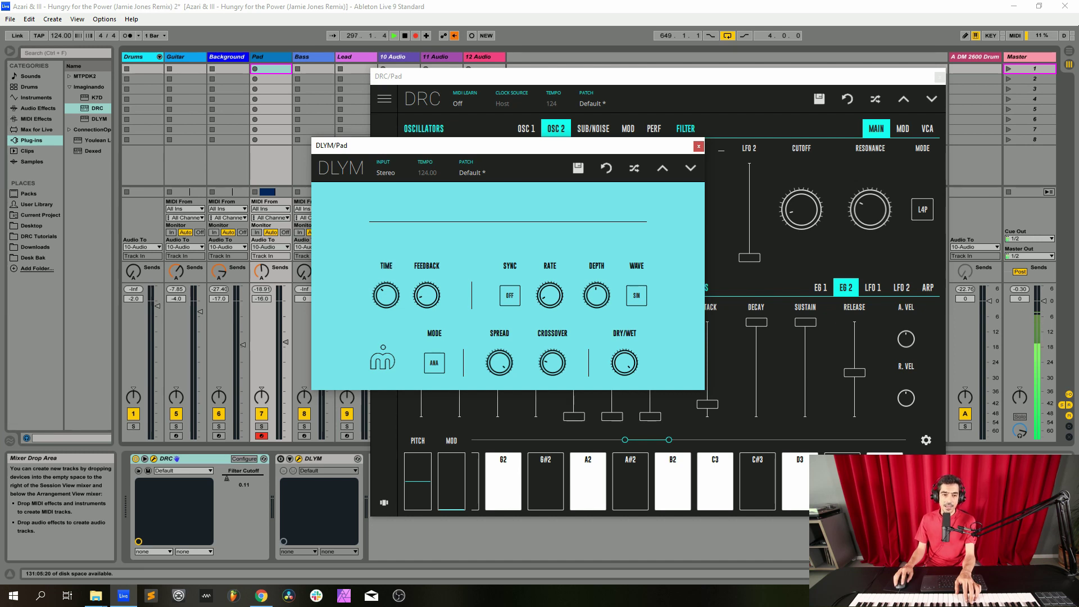
pyautogui.moveTo(427, 295); pyautogui.dragTo(426, 295)
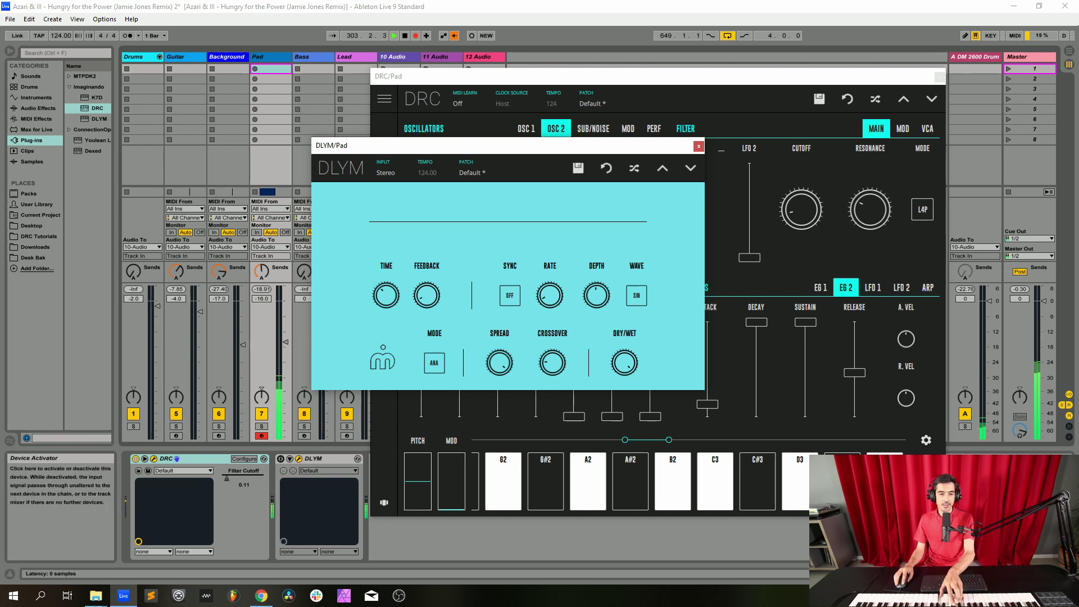
pyautogui.click(280, 459)
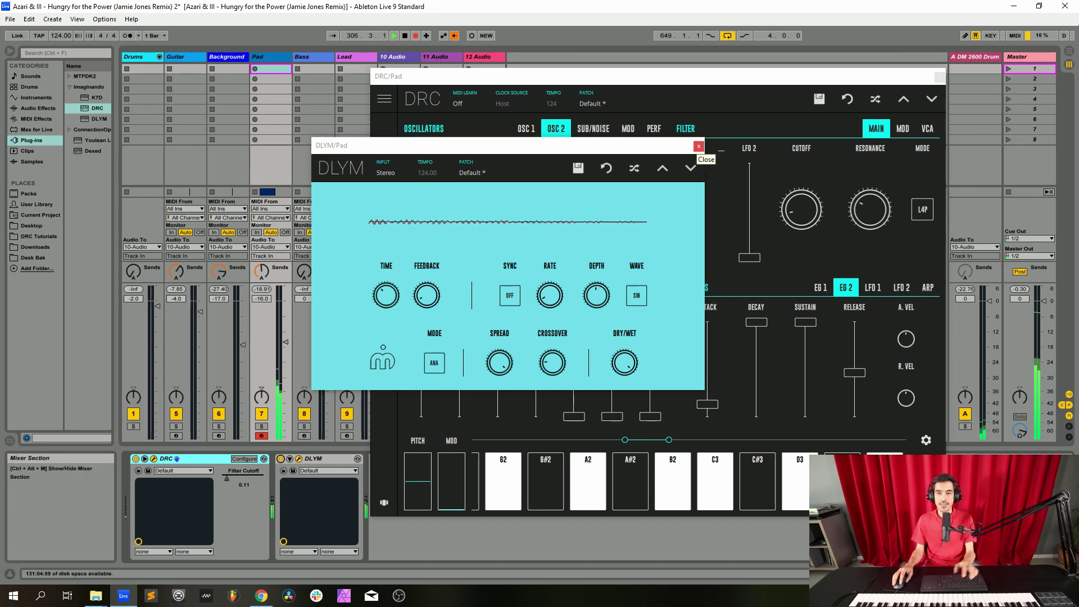
# Close both Pad plug-in windows and open the DRC synth on the Bass track with recording armed
pyautogui.click(699, 146)
pyautogui.click(939, 77)
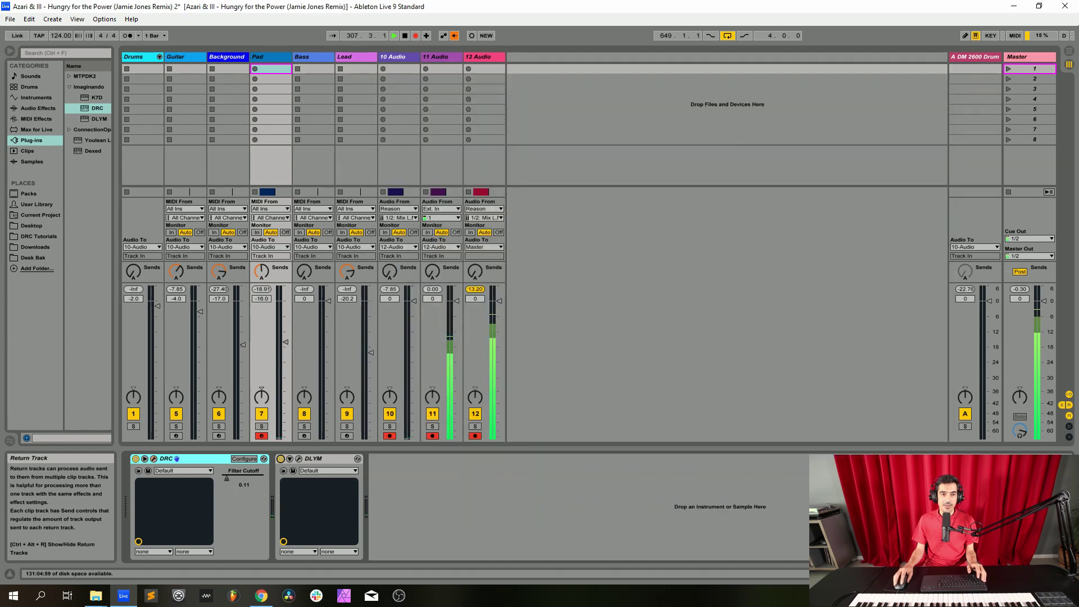
pyautogui.click(312, 57)
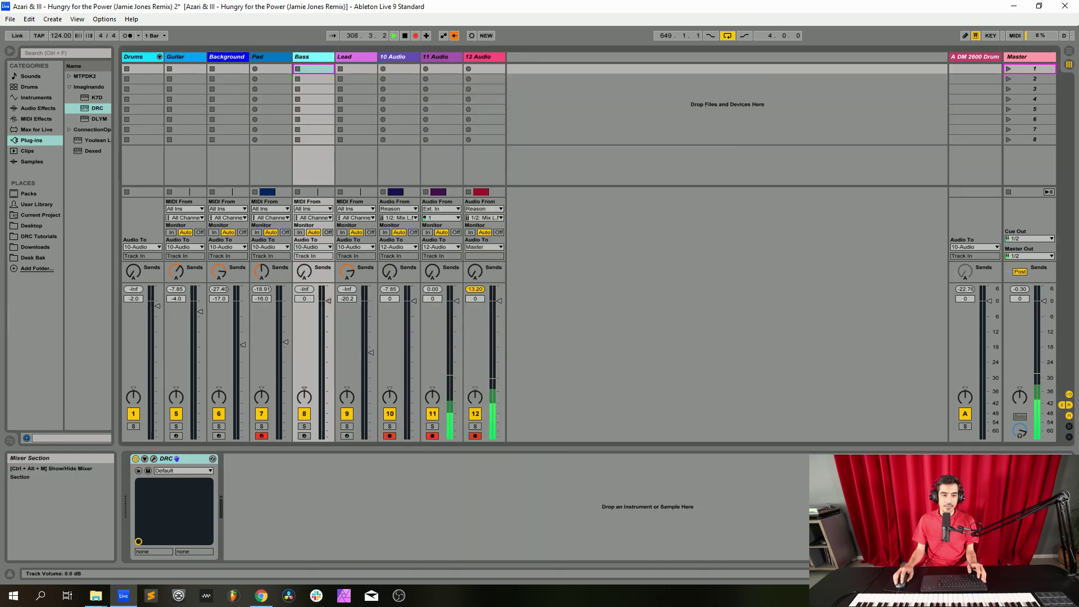
pyautogui.click(262, 436)
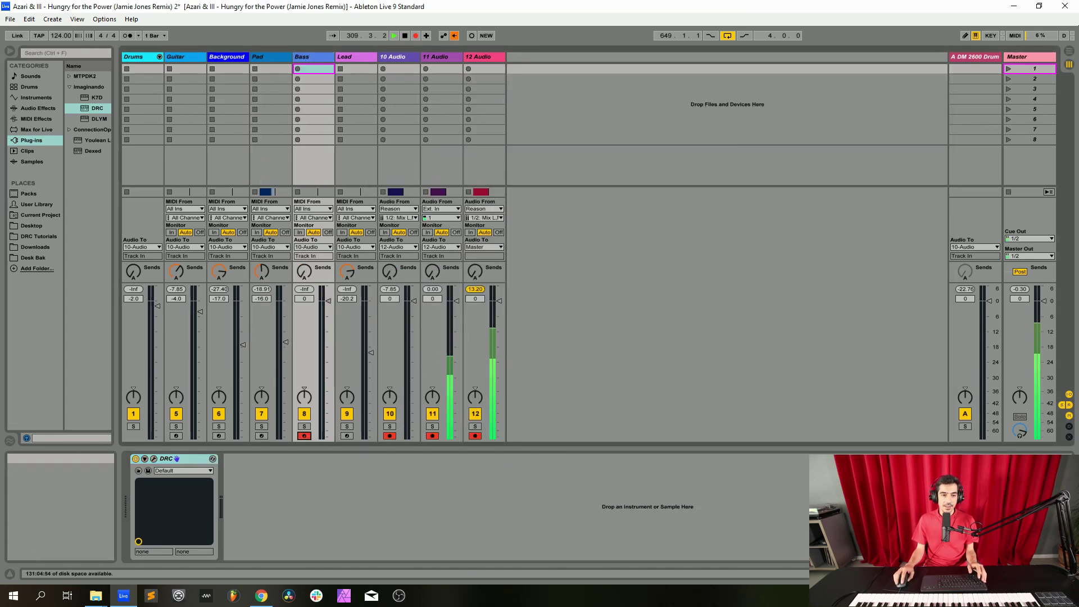
pyautogui.click(153, 458)
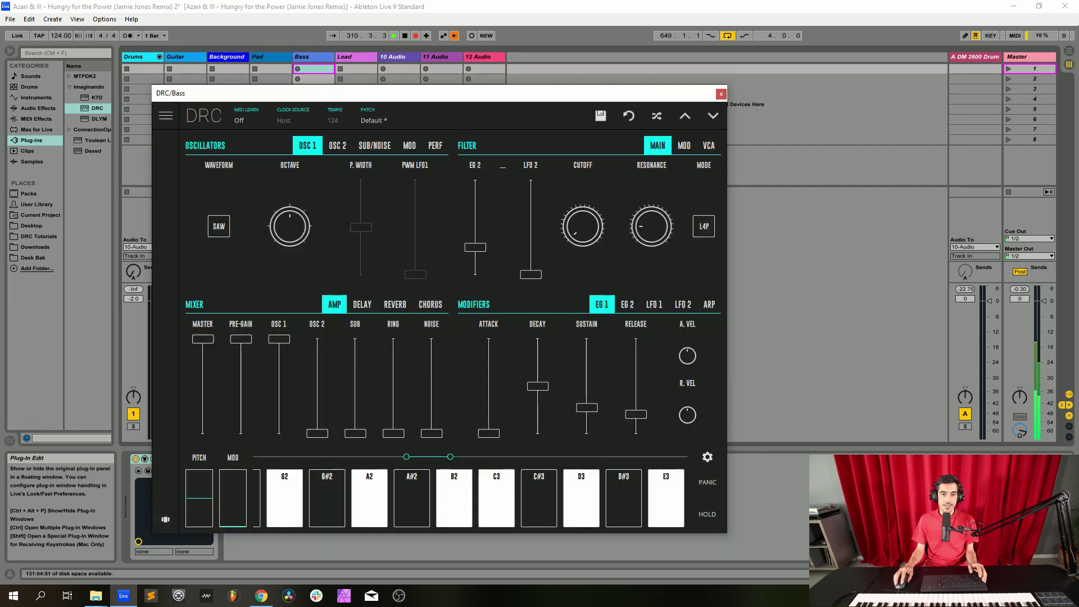
# Load the factory Default patch in the Bass track's DRC, reposition its window and return to the synth controls
pyautogui.click(372, 117)
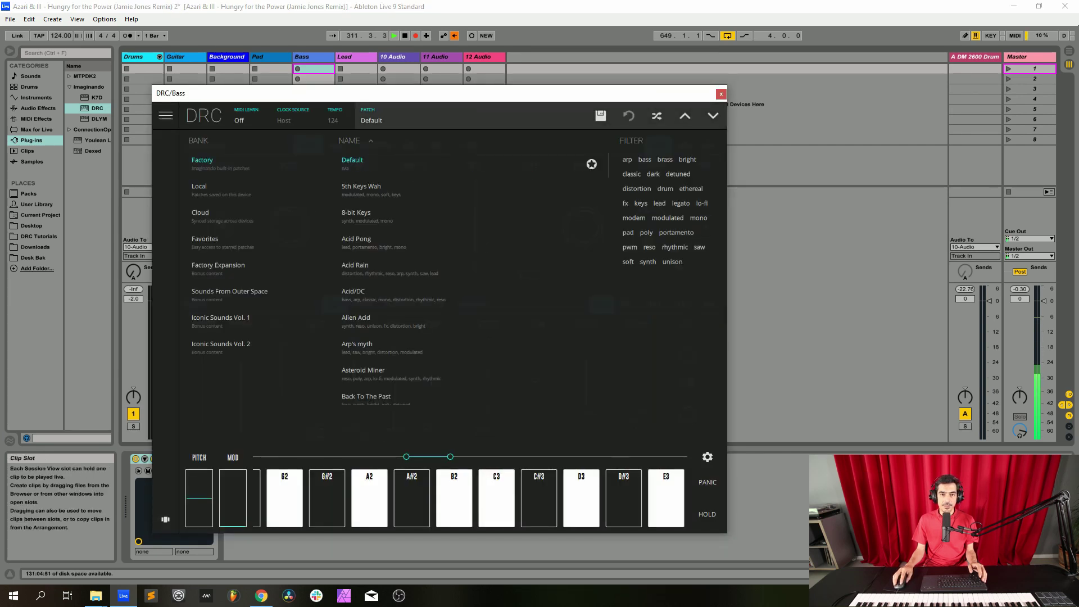
pyautogui.moveTo(436, 96); pyautogui.dragTo(576, 125)
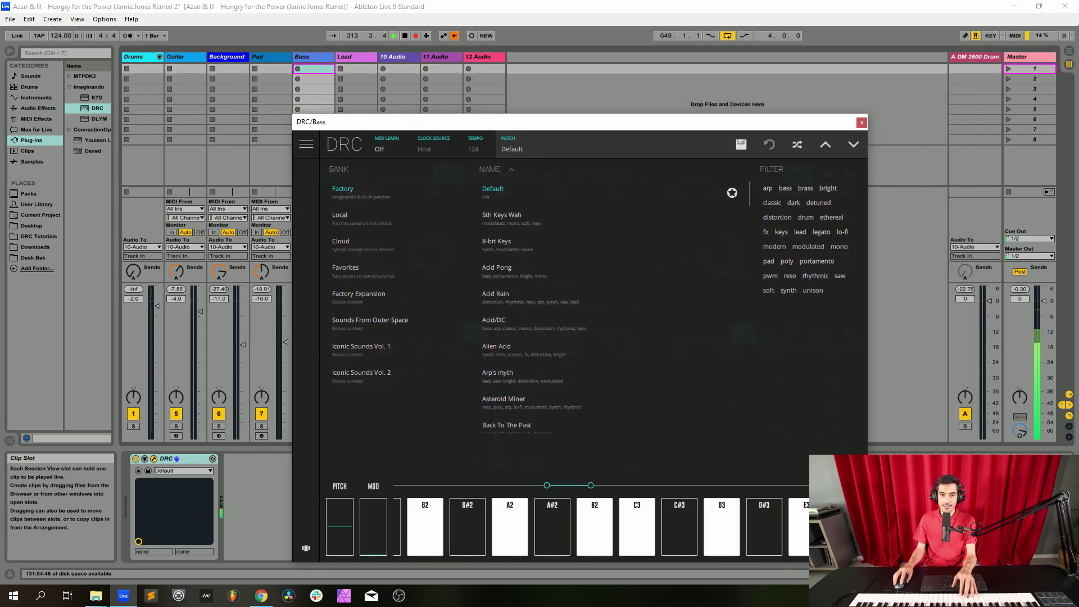
pyautogui.click(532, 145)
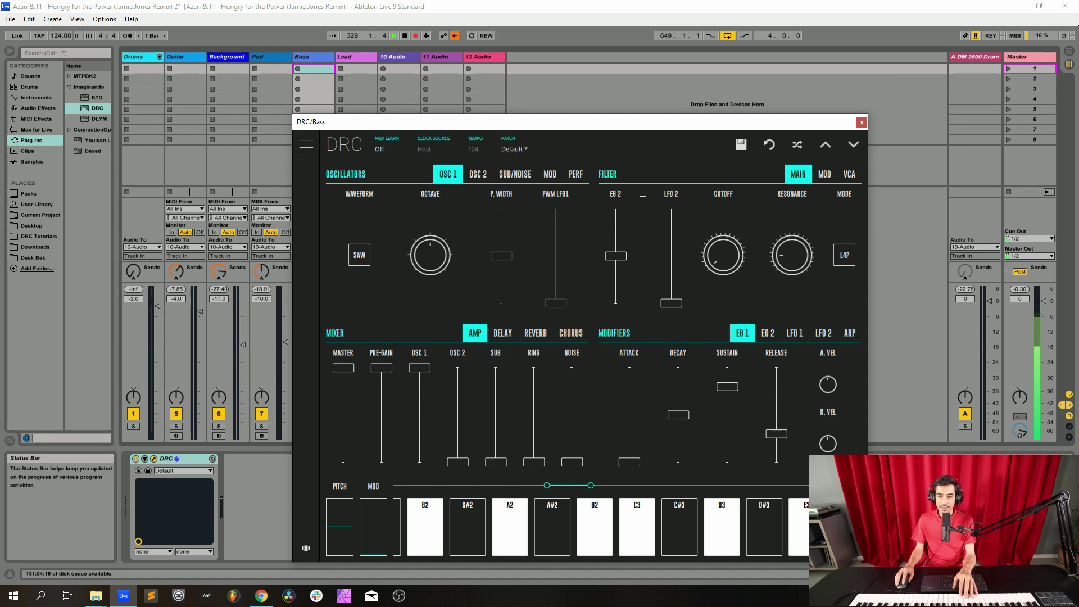
# Lower the filter's EG 2 amount to about 0.3 and set EG 2's decay to 0.729, sustain to 0.346 and release to about 0.2
pyautogui.moveTo(615, 255); pyautogui.dragTo(616, 276)
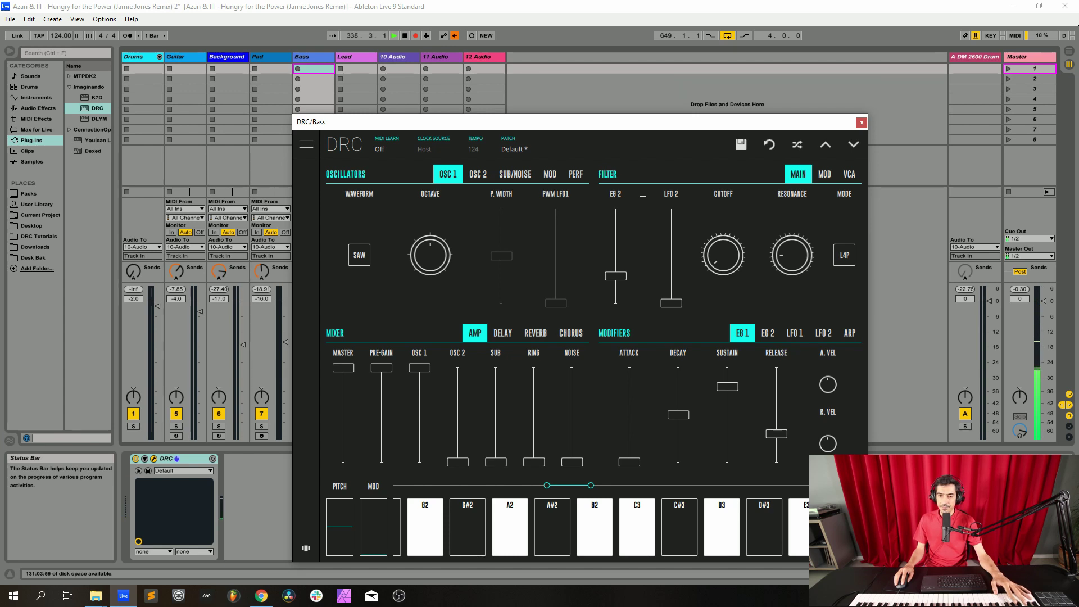
pyautogui.click(768, 333)
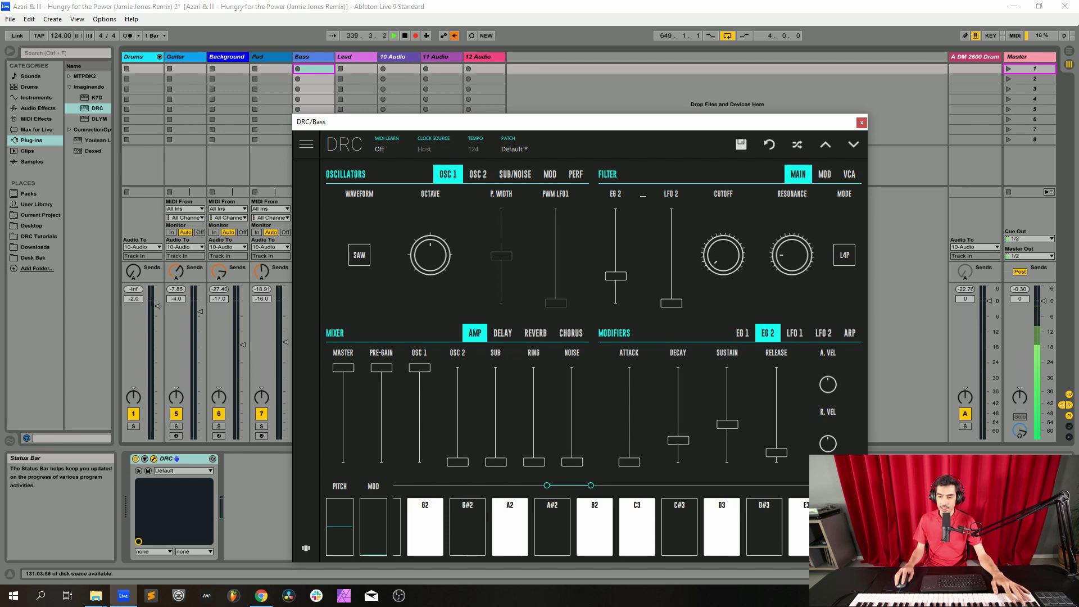
pyautogui.moveTo(679, 440); pyautogui.dragTo(679, 393)
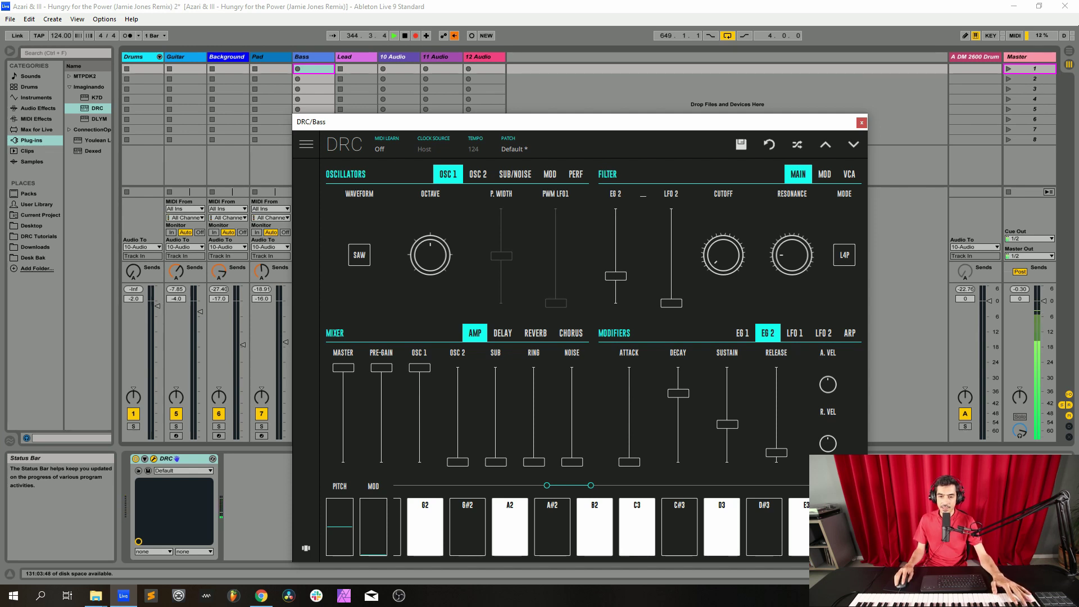
pyautogui.moveTo(728, 423); pyautogui.dragTo(727, 429)
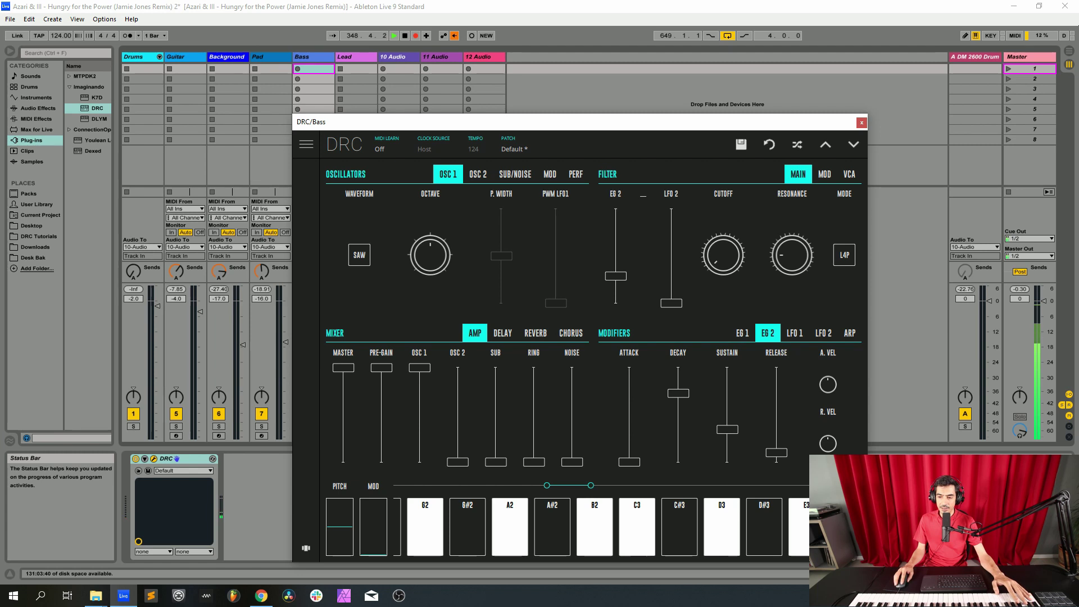
pyautogui.moveTo(777, 453); pyautogui.dragTo(776, 441)
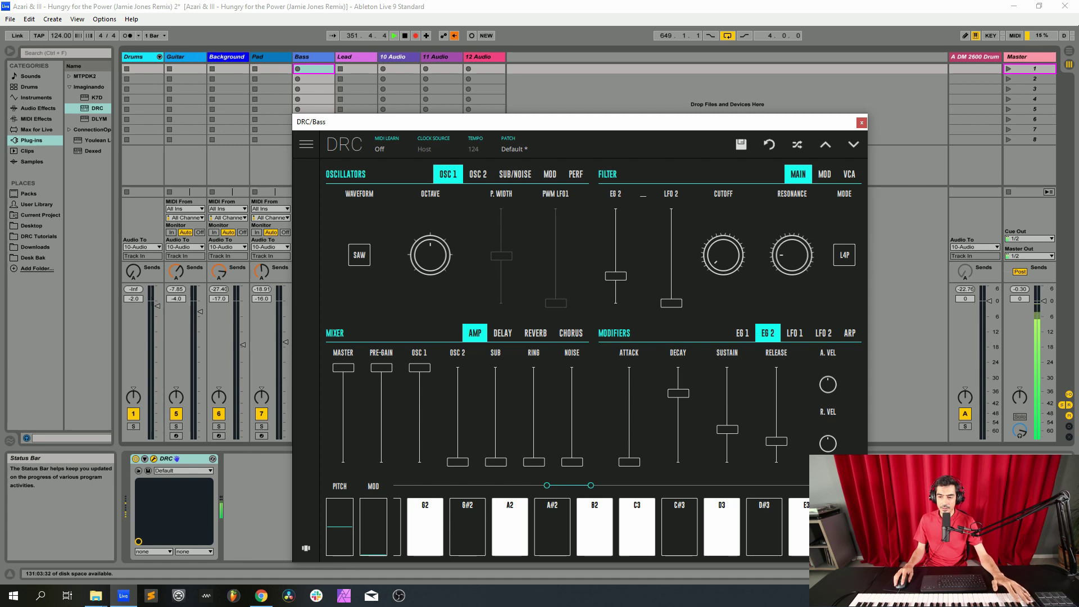
# Set the Bass synth's EG 1 sustain to about a quarter and its release to 0.202
pyautogui.click(742, 333)
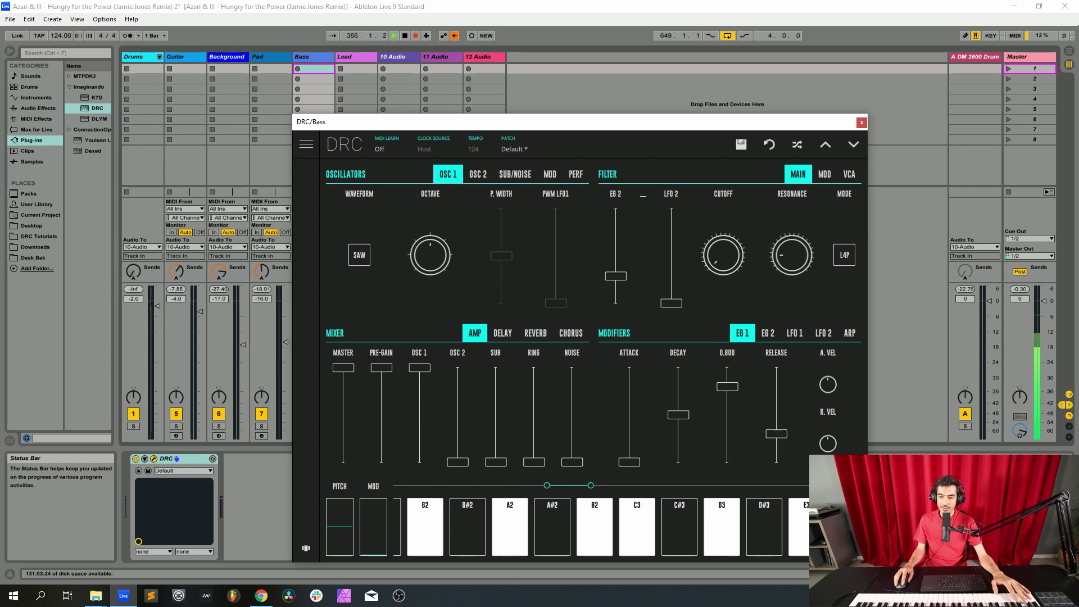
pyautogui.moveTo(727, 386); pyautogui.dragTo(776, 442)
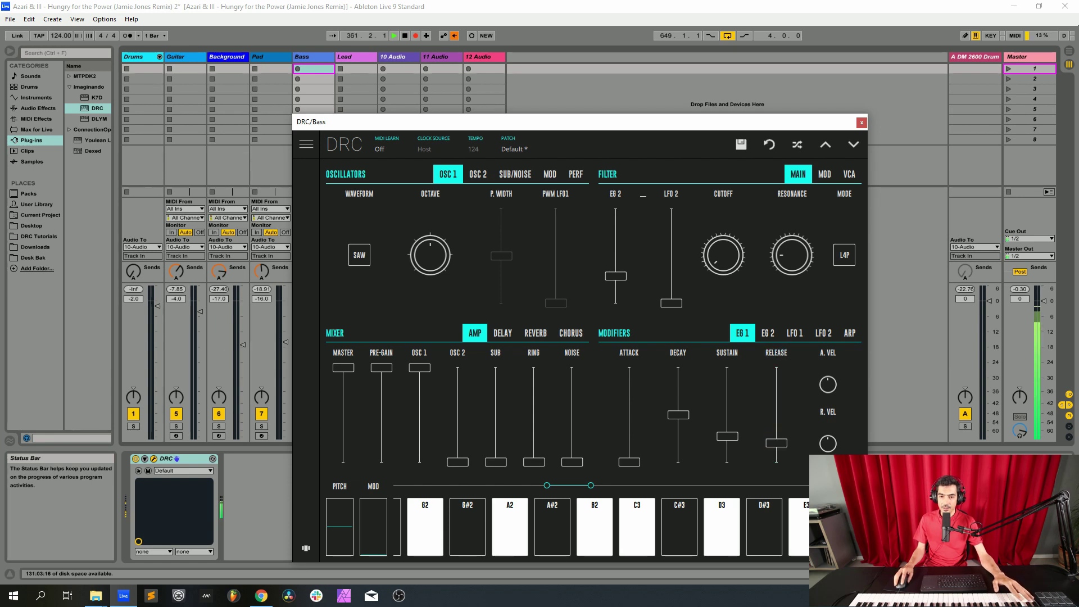
pyautogui.click(629, 462)
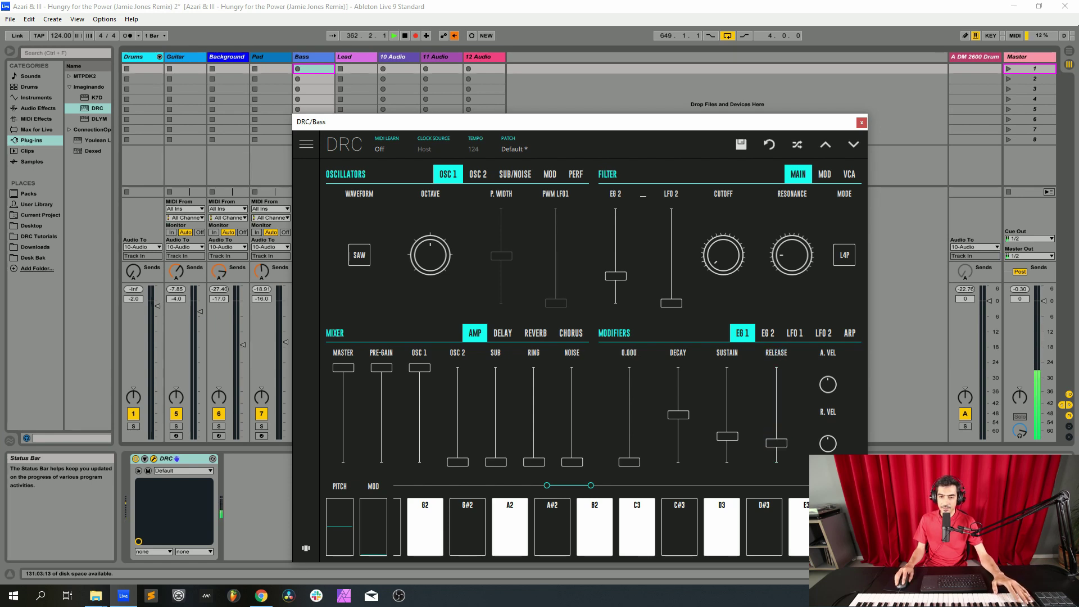
pyautogui.click(677, 414)
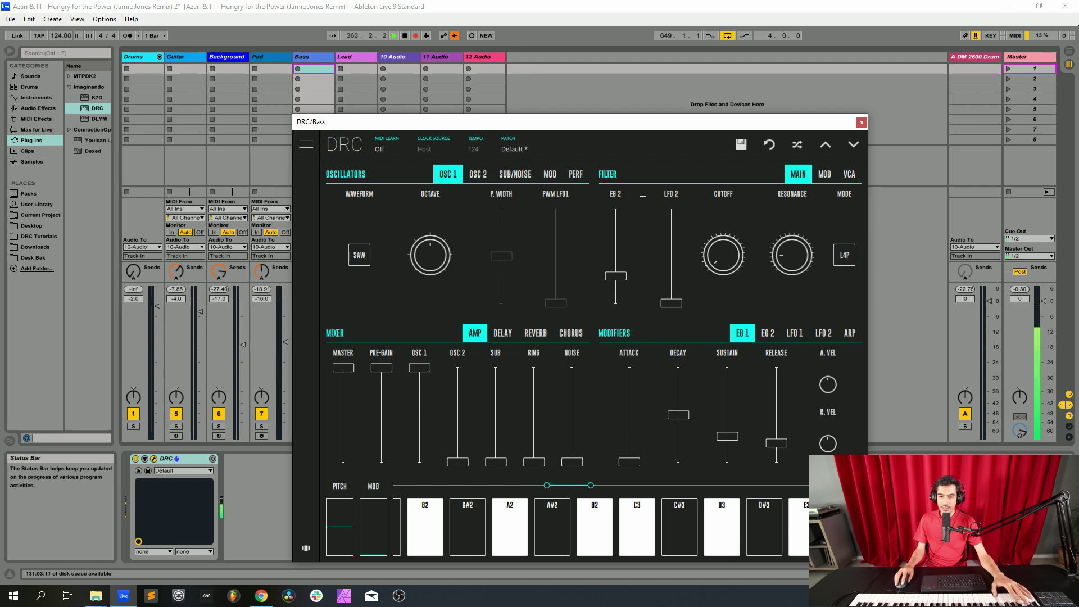
pyautogui.click(727, 437)
pyautogui.click(776, 443)
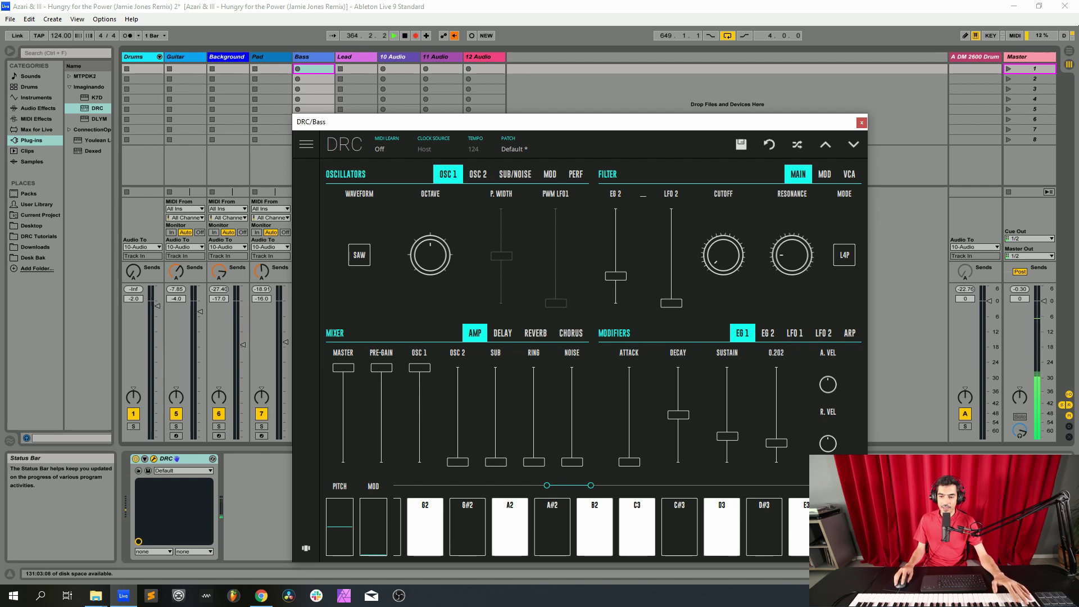
# Check the EG 2 decay, sustain and release values and close the Bass synth window
pyautogui.click(767, 333)
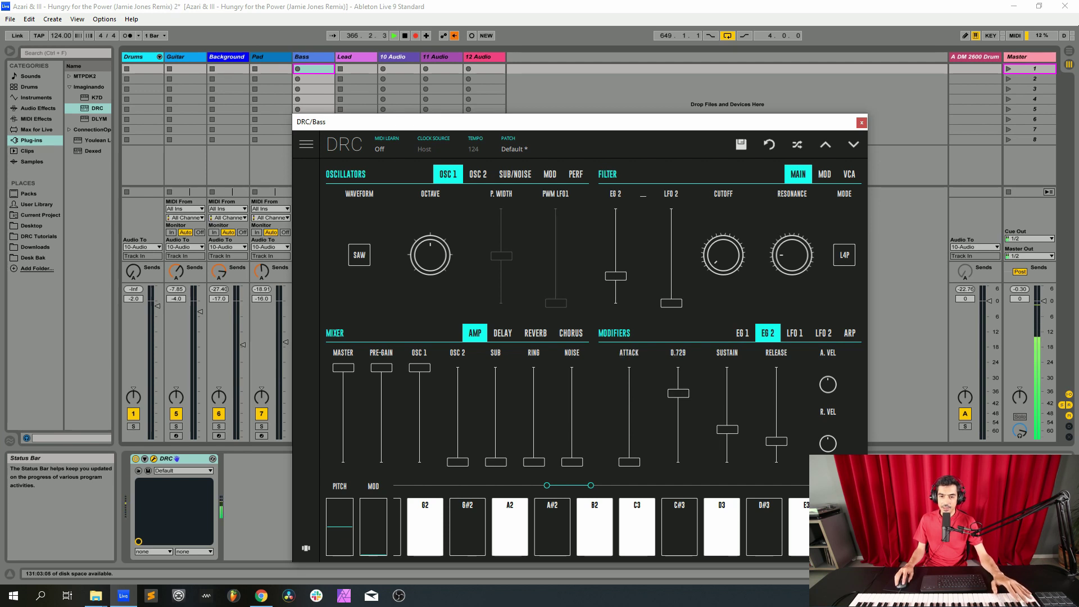
pyautogui.click(728, 430)
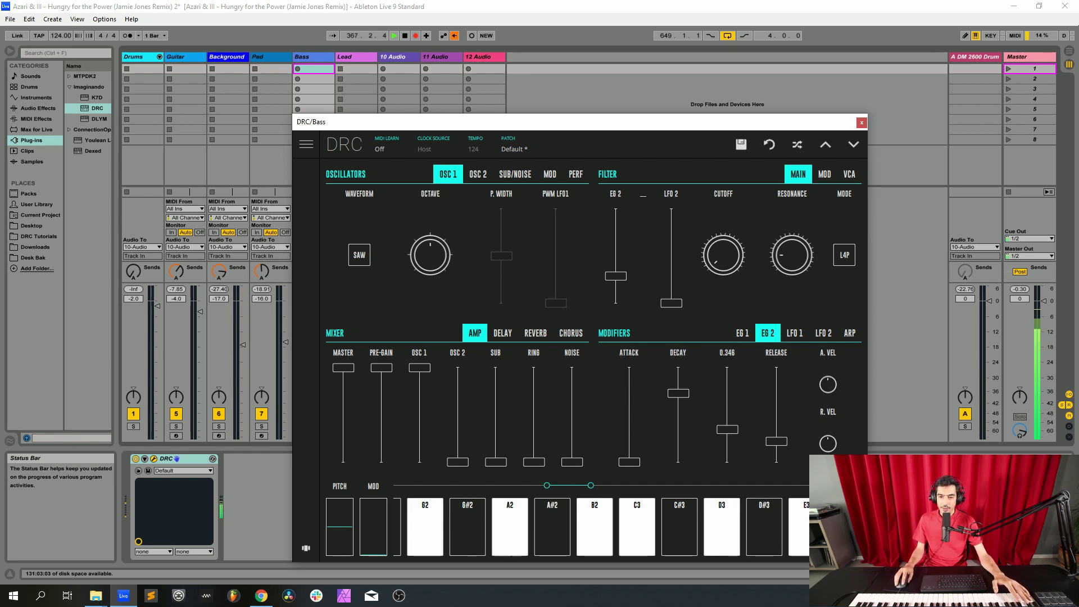
pyautogui.moveTo(777, 442)
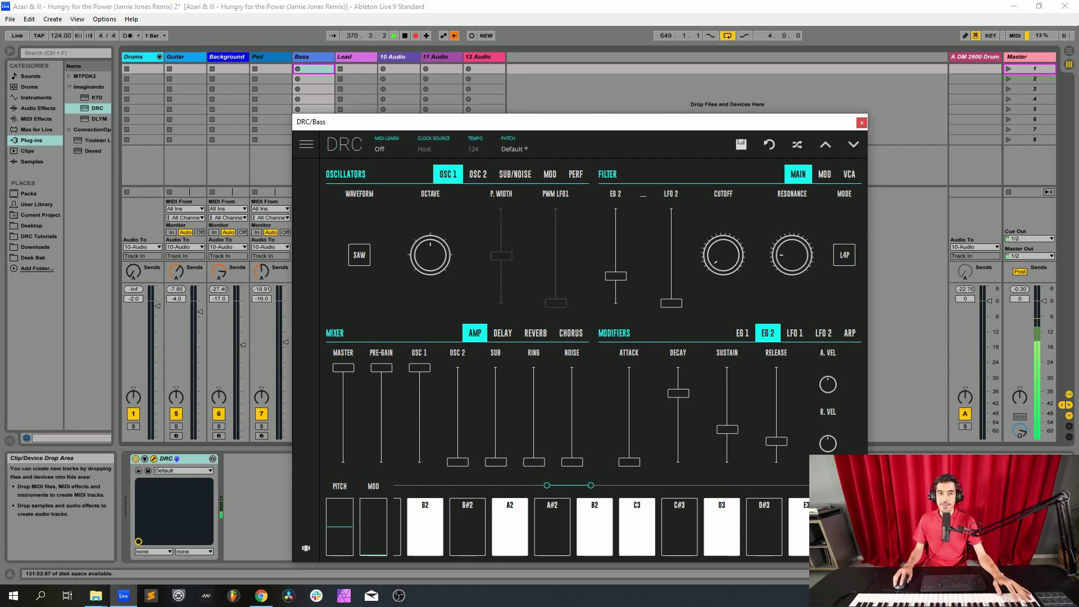
pyautogui.click(861, 122)
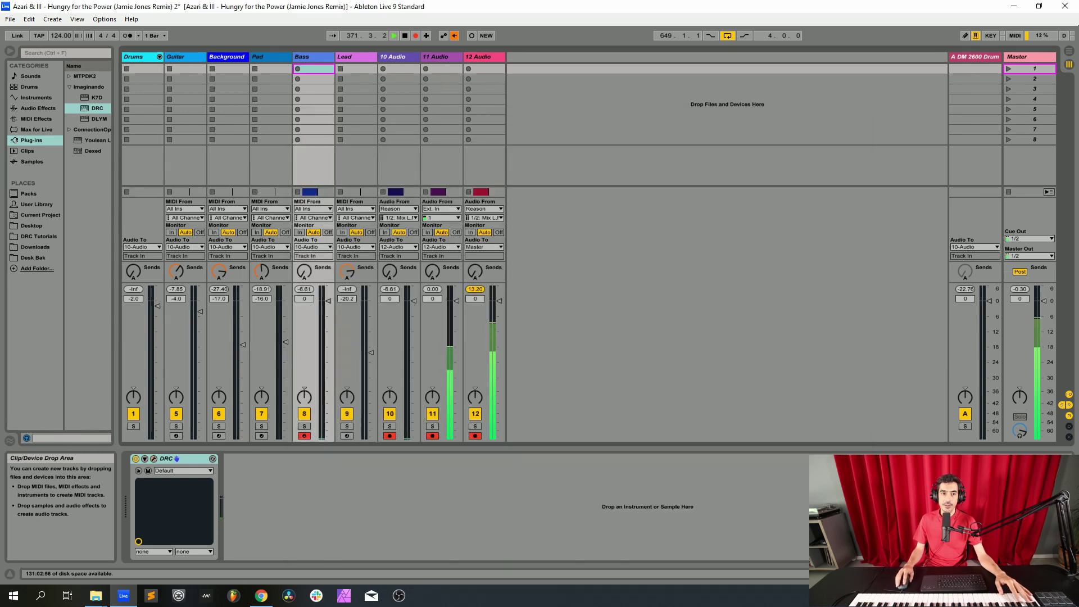
# Disarm the Bass track, arm the Lead track for recording and open its DRC synth window
pyautogui.click(304, 436)
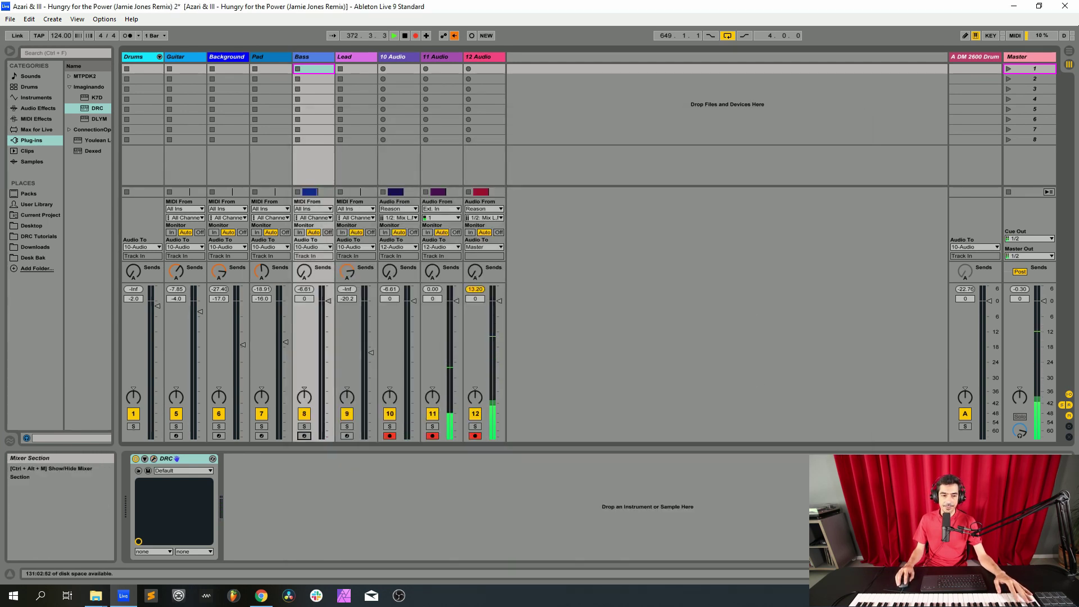
pyautogui.click(346, 436)
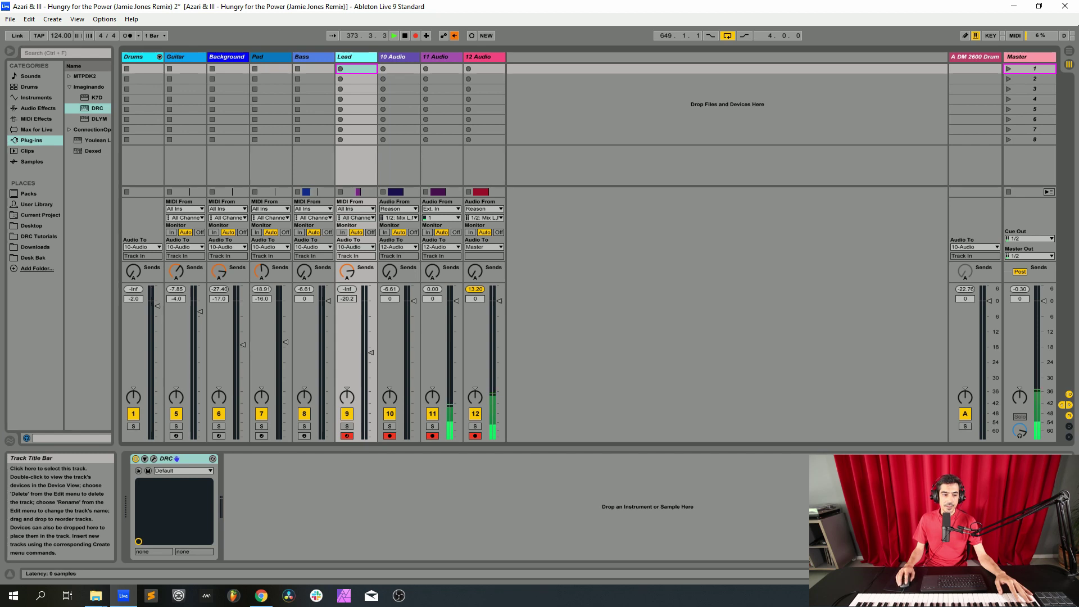
pyautogui.click(153, 458)
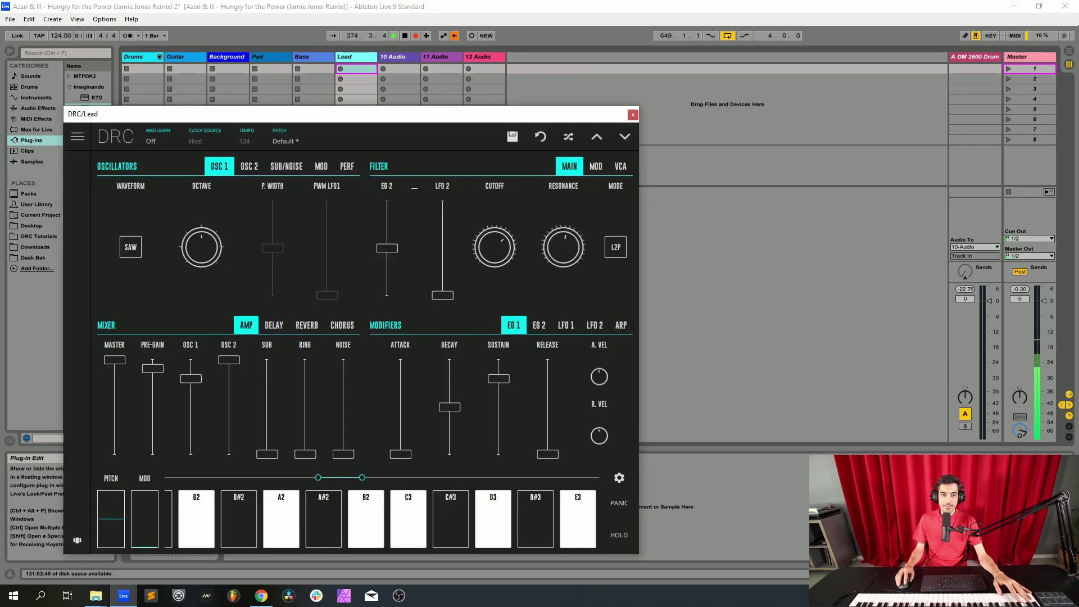
# Load the factory Default patch in the Lead track's DRC, turn the track's send A fully down and return to the synth controls
pyautogui.click(285, 137)
pyautogui.click(287, 184)
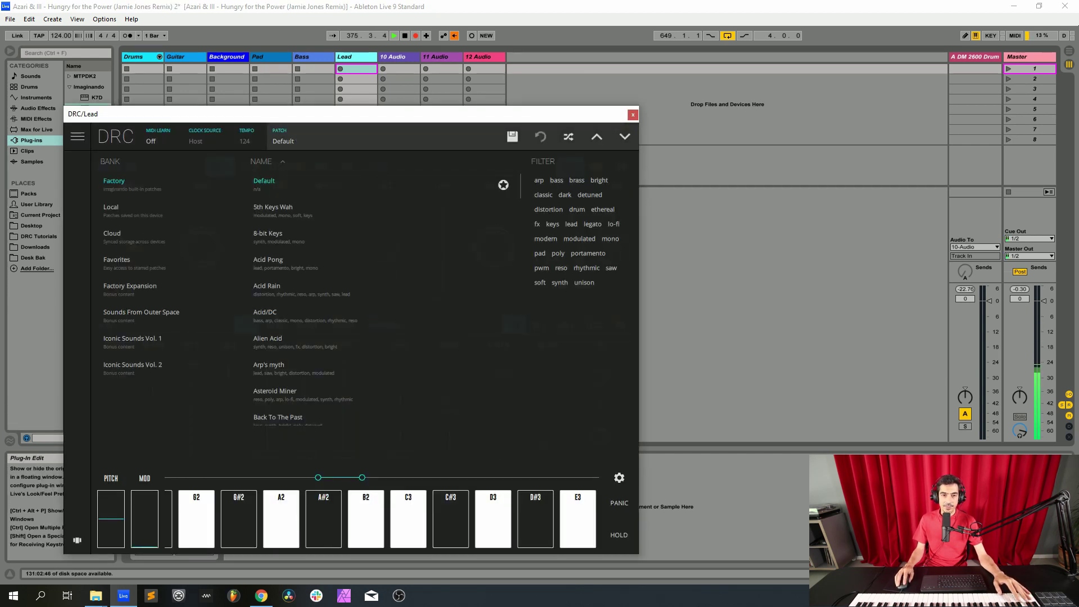
pyautogui.moveTo(521, 114); pyautogui.dragTo(850, 77)
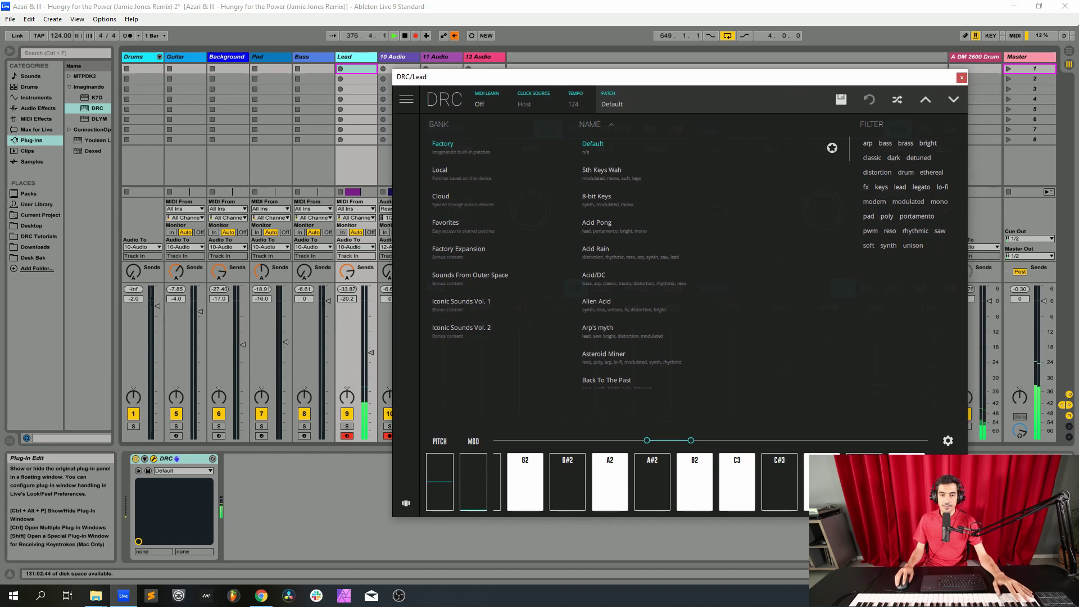
pyautogui.moveTo(346, 272); pyautogui.dragTo(346, 316)
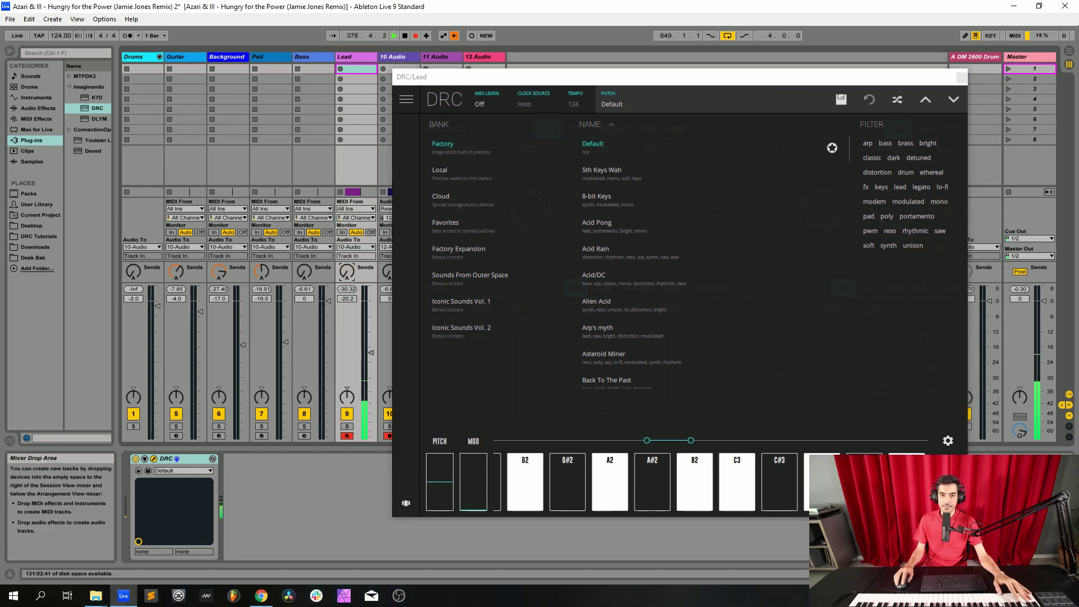
pyautogui.click(612, 102)
pyautogui.moveTo(634, 76); pyautogui.dragTo(559, 80)
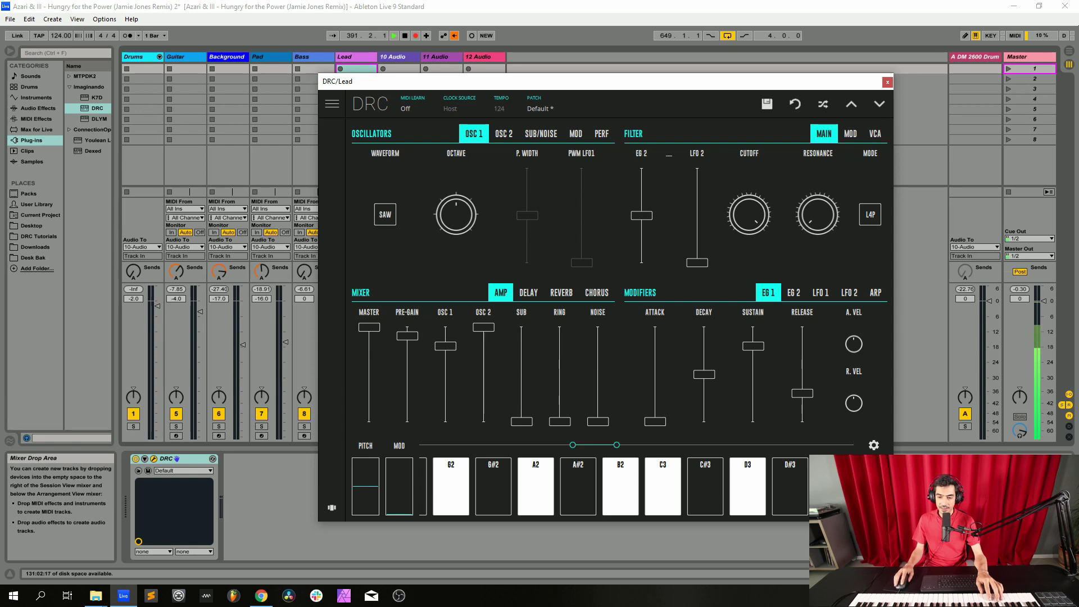
# Set the Lead synth's filter cutoff to about two thirds, its resonance to 0.548 and its mode to L2P
pyautogui.moveTo(749, 215)
pyautogui.mouseDown()
pyautogui.moveTo(749, 228)
pyautogui.moveTo(750, 212)
pyautogui.mouseUp()
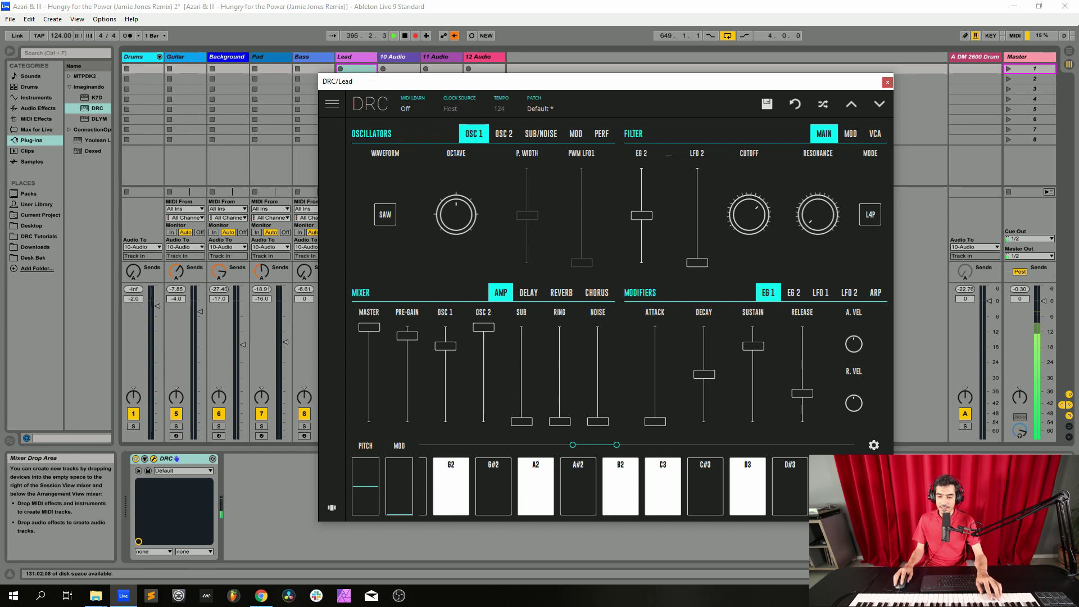
pyautogui.moveTo(817, 215); pyautogui.dragTo(818, 209)
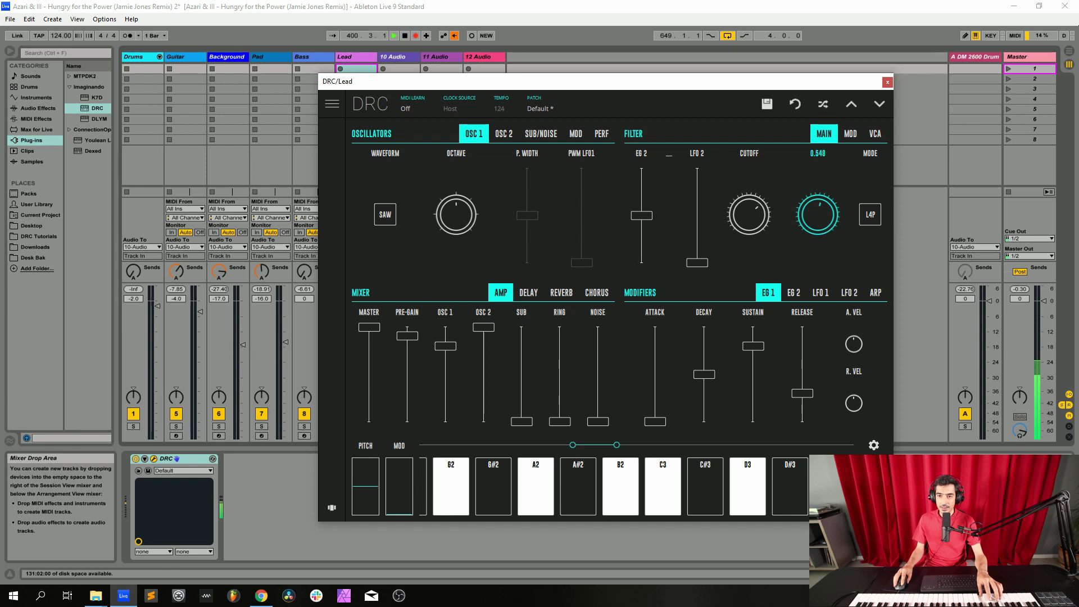
pyautogui.click(870, 214)
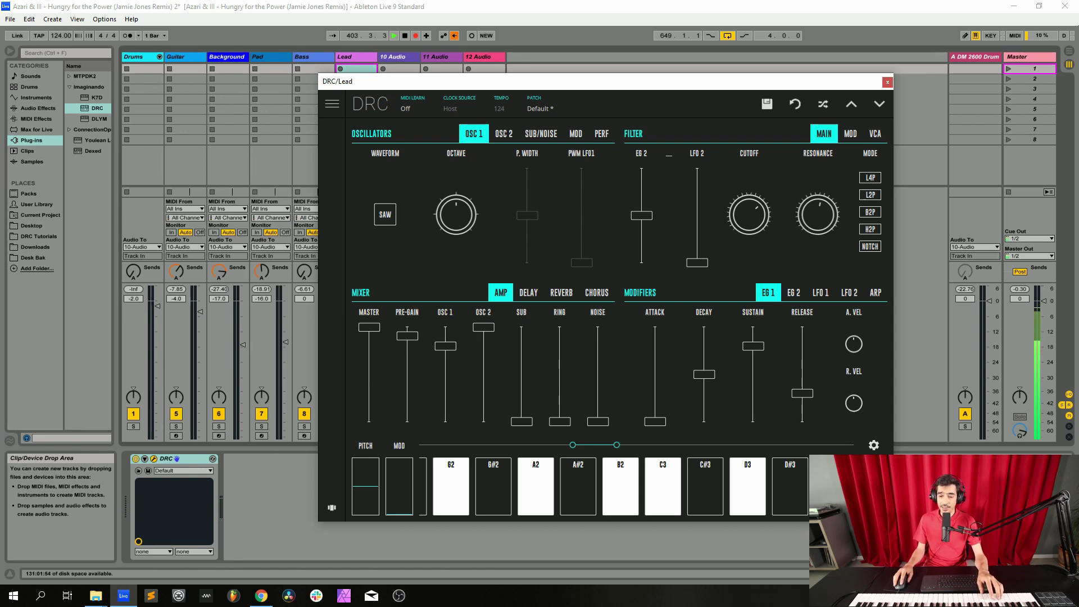
pyautogui.click(871, 195)
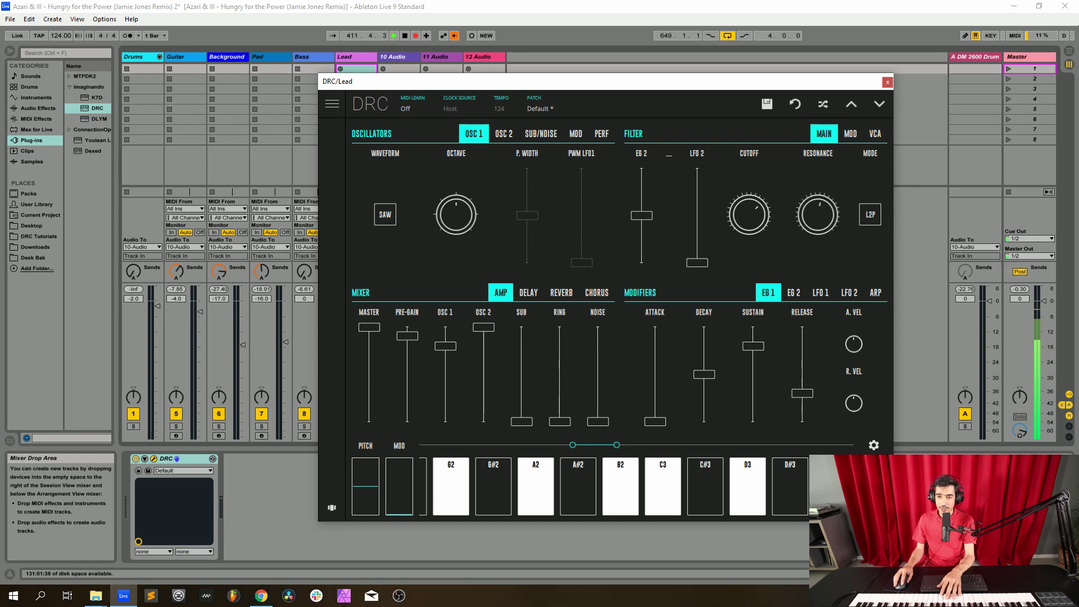
# Lower the Lead synth's EG 1 release to zero, and set EG 2's sustain to about 0.72 and release to about 0.62
pyautogui.click(802, 393)
pyautogui.moveTo(802, 394); pyautogui.dragTo(802, 422)
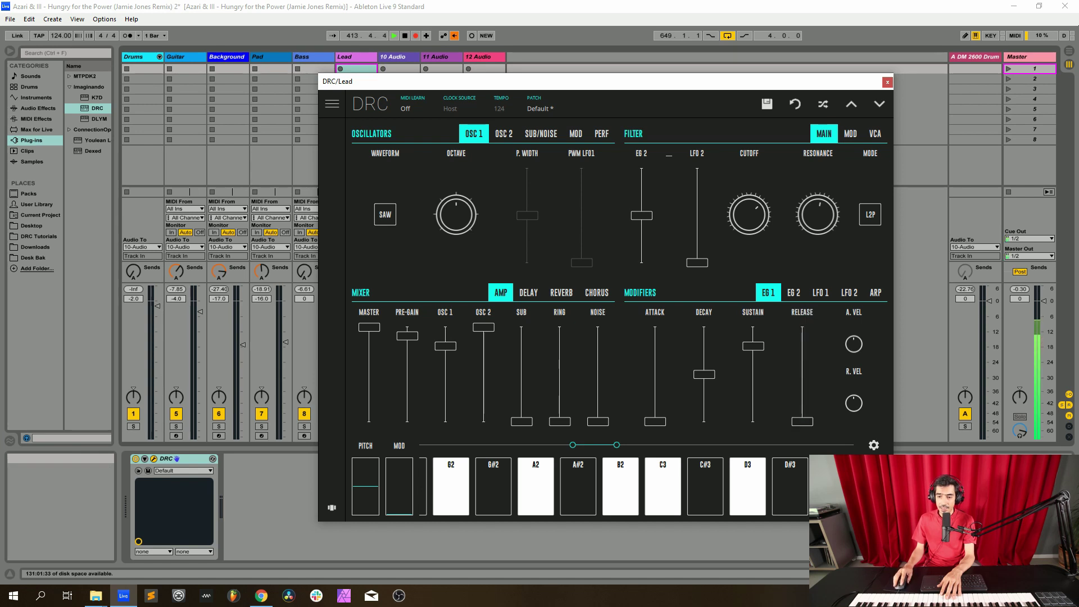
pyautogui.click(794, 293)
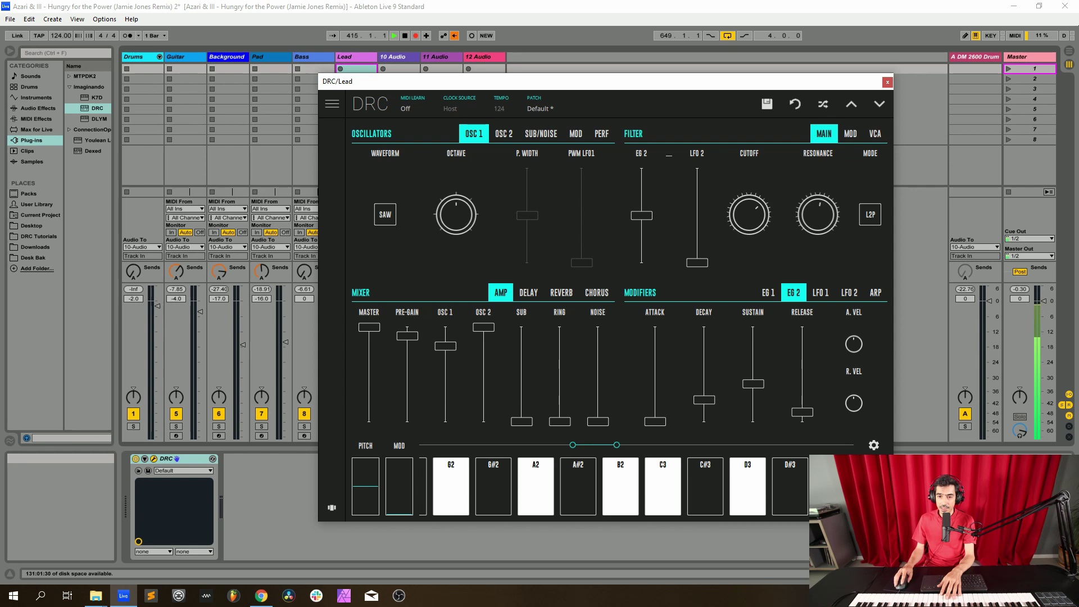
pyautogui.click(704, 400)
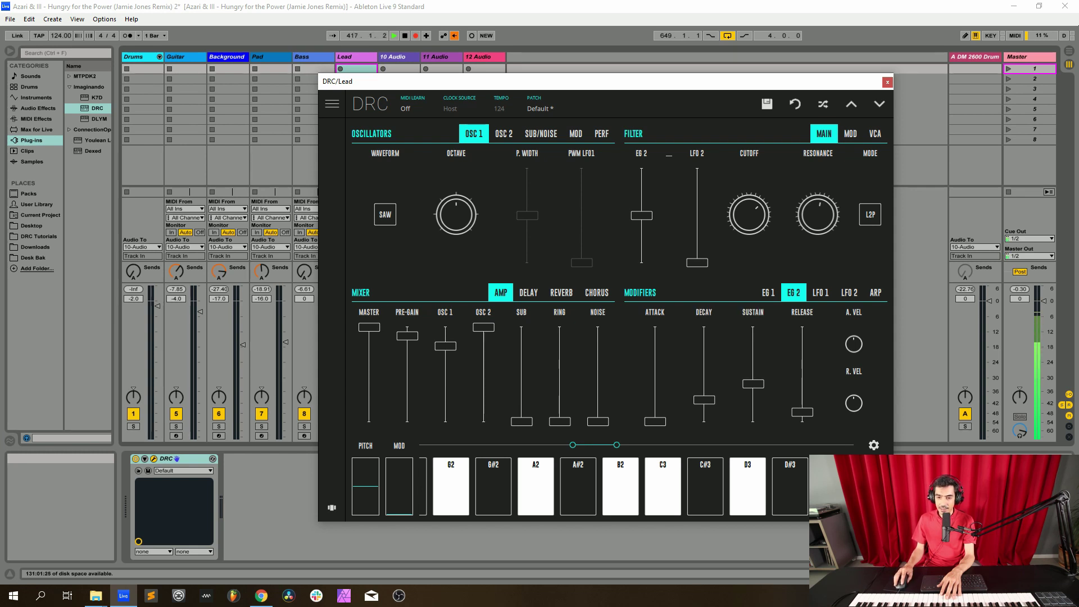
pyautogui.moveTo(753, 384); pyautogui.dragTo(753, 353)
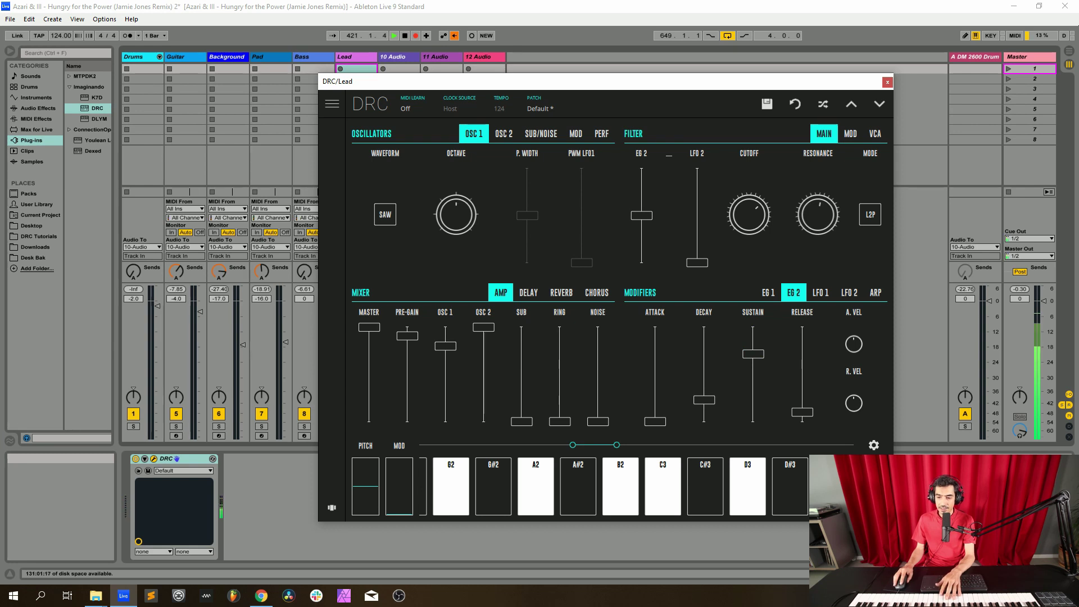
pyautogui.moveTo(803, 412); pyautogui.dragTo(802, 363)
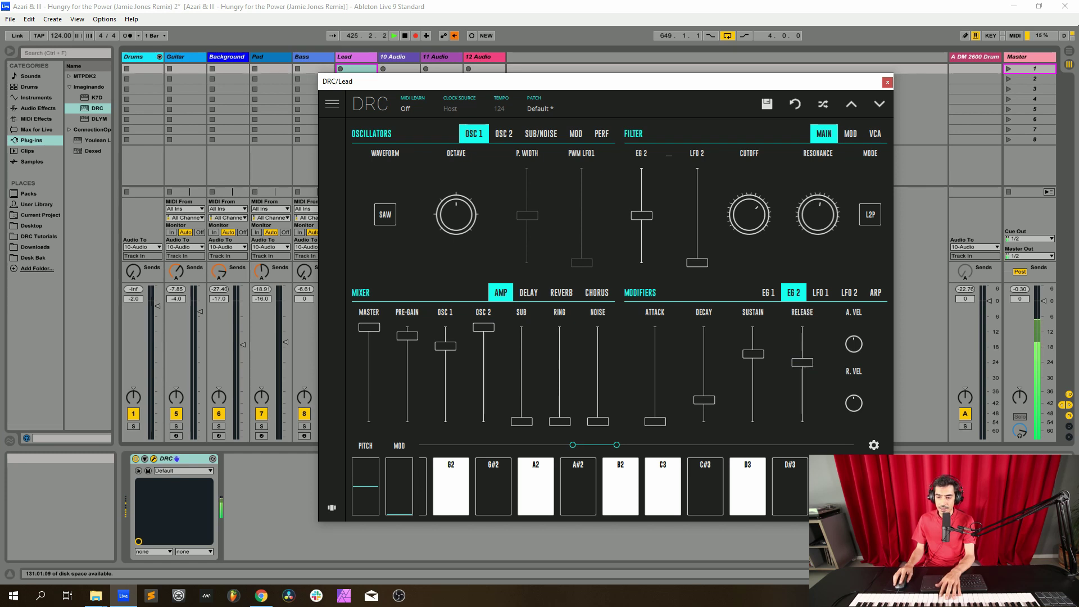
# Set the Lead synth's reverb amount to about 0.31, decay to 0.459 and damping to about 0.59, and close the synth window
pyautogui.click(561, 292)
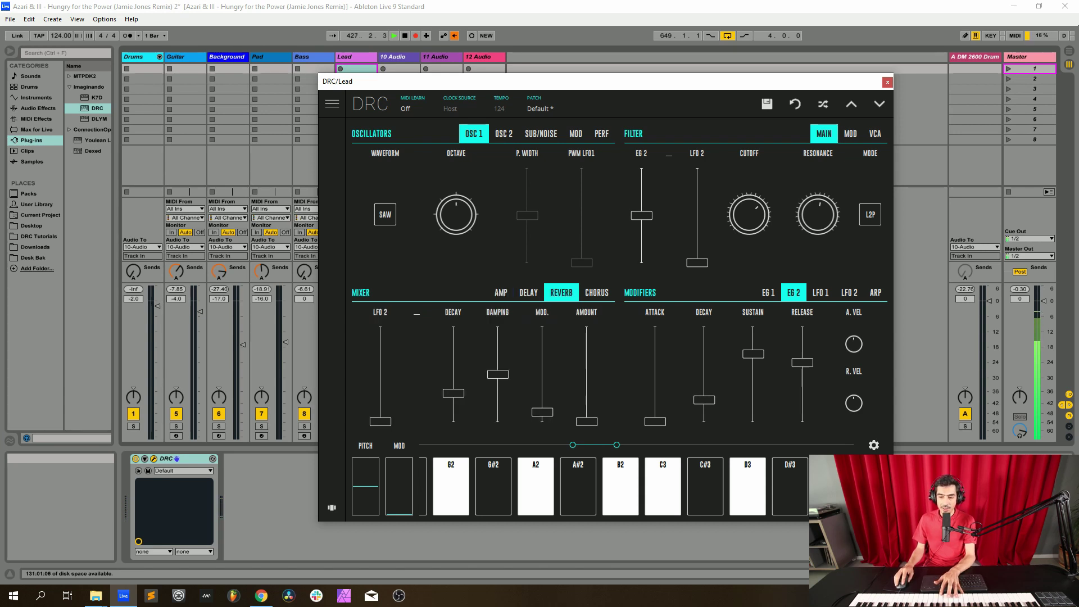
pyautogui.moveTo(587, 421); pyautogui.dragTo(586, 392)
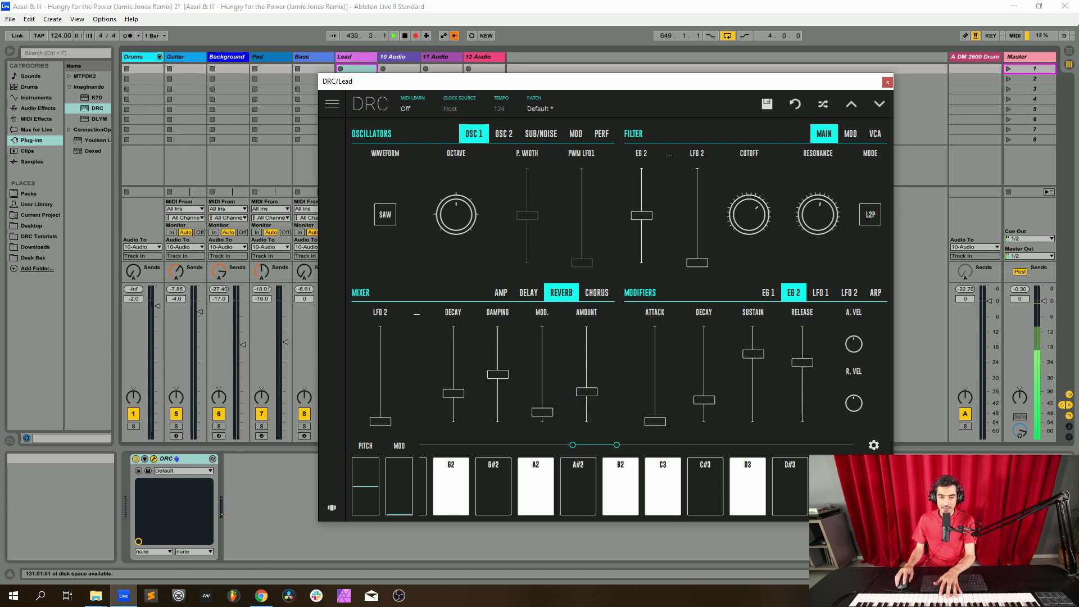
pyautogui.moveTo(453, 393)
pyautogui.mouseDown()
pyautogui.moveTo(453, 366)
pyautogui.moveTo(453, 377)
pyautogui.mouseUp()
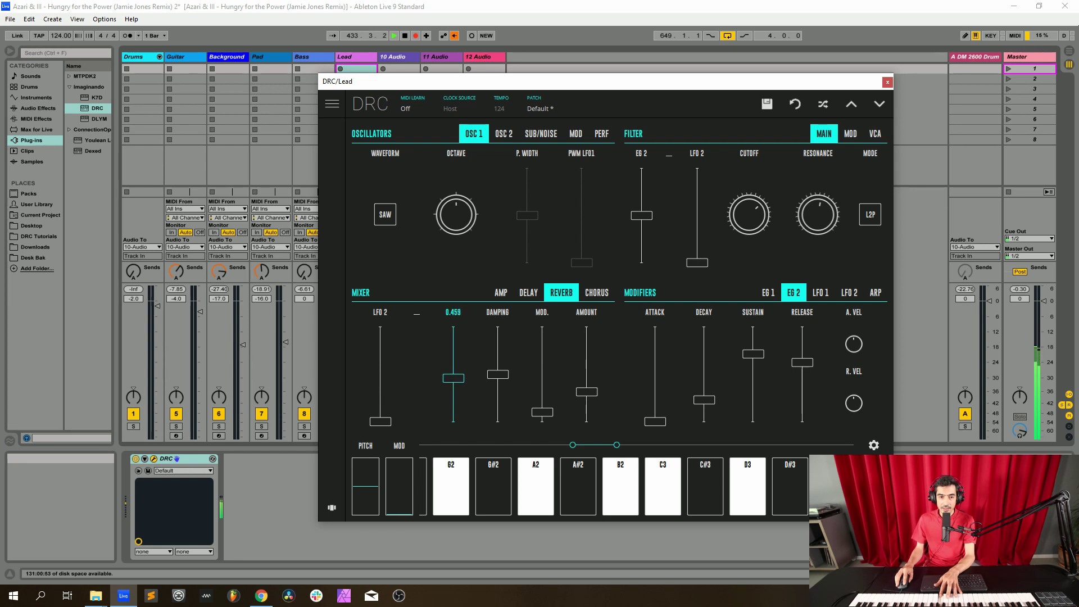
pyautogui.moveTo(453, 377); pyautogui.dragTo(453, 377)
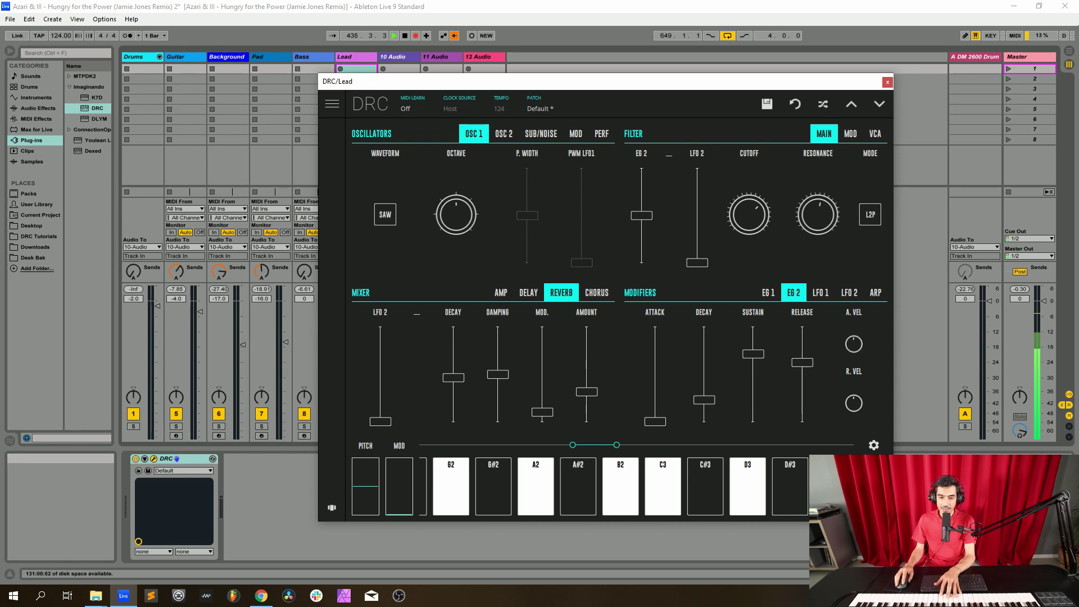
pyautogui.moveTo(497, 374); pyautogui.dragTo(497, 366)
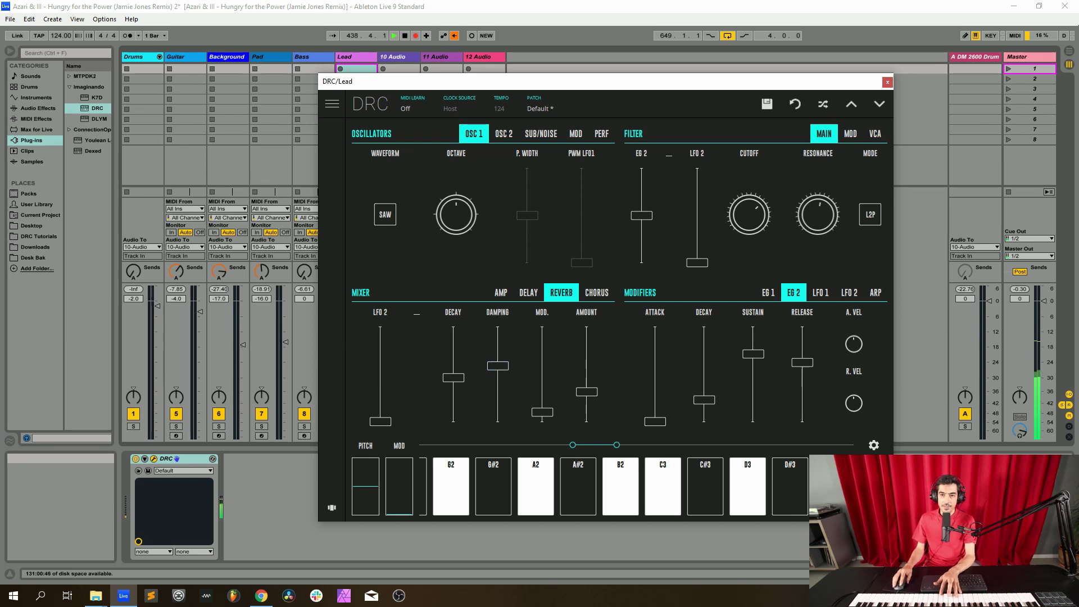
pyautogui.click(887, 82)
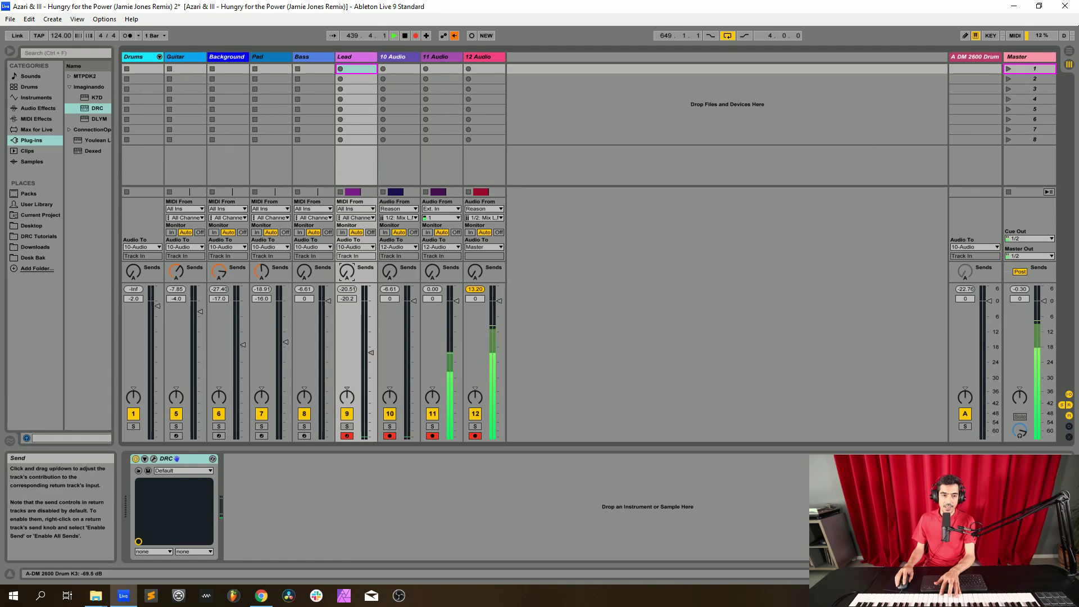
# Raise the Lead track's send A to about -7.6 dB and re-enable the overridden automation
pyautogui.moveTo(347, 272); pyautogui.dragTo(347, 211)
pyautogui.moveTo(347, 272); pyautogui.dragTo(347, 275)
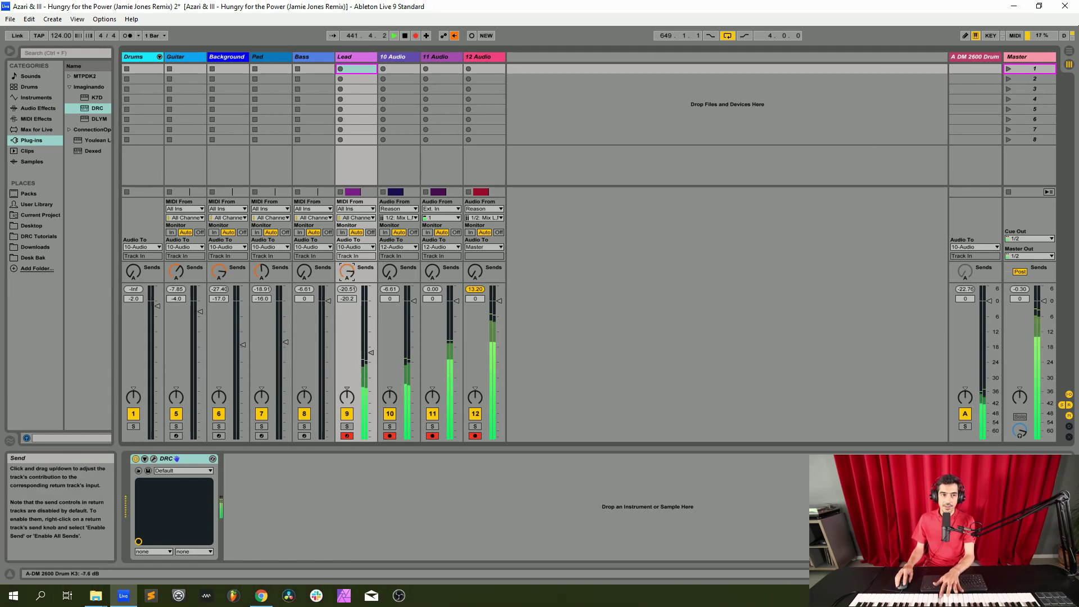
pyautogui.click(454, 35)
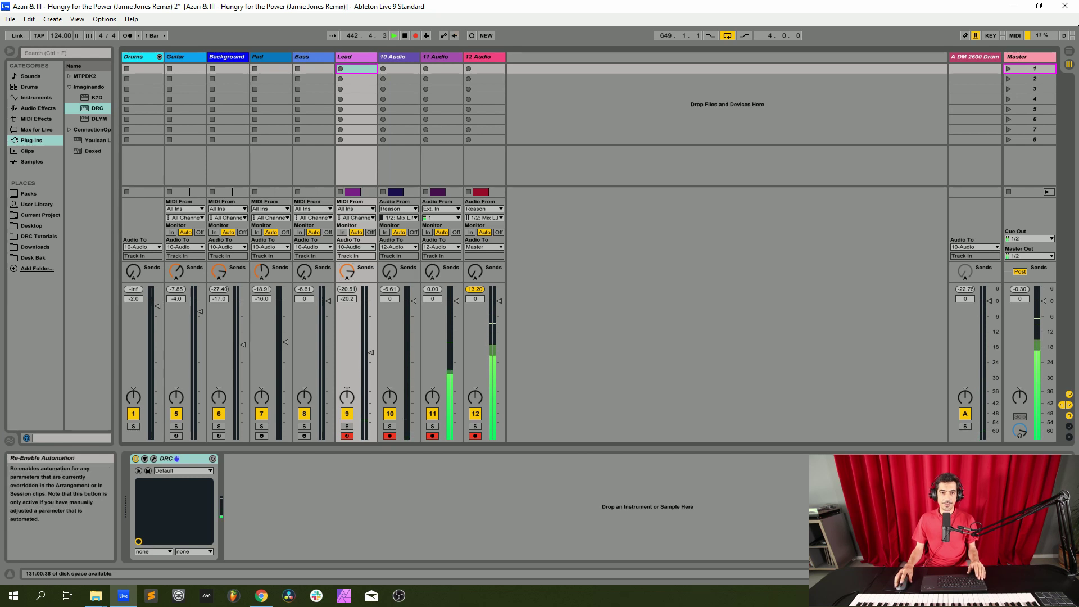
# In the arrangement, disarm the Lead track and move the Drums-to-Lead clips at bar 625 to bar 457, pausing recording only for the move
pyautogui.press('Tab')
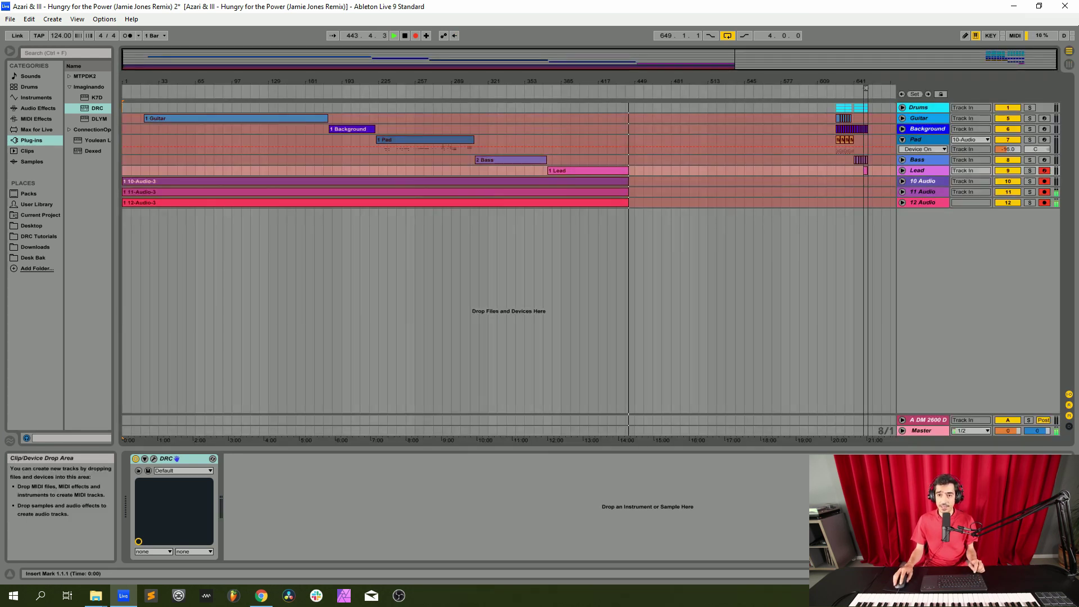
pyautogui.moveTo(873, 203); pyautogui.dragTo(835, 107)
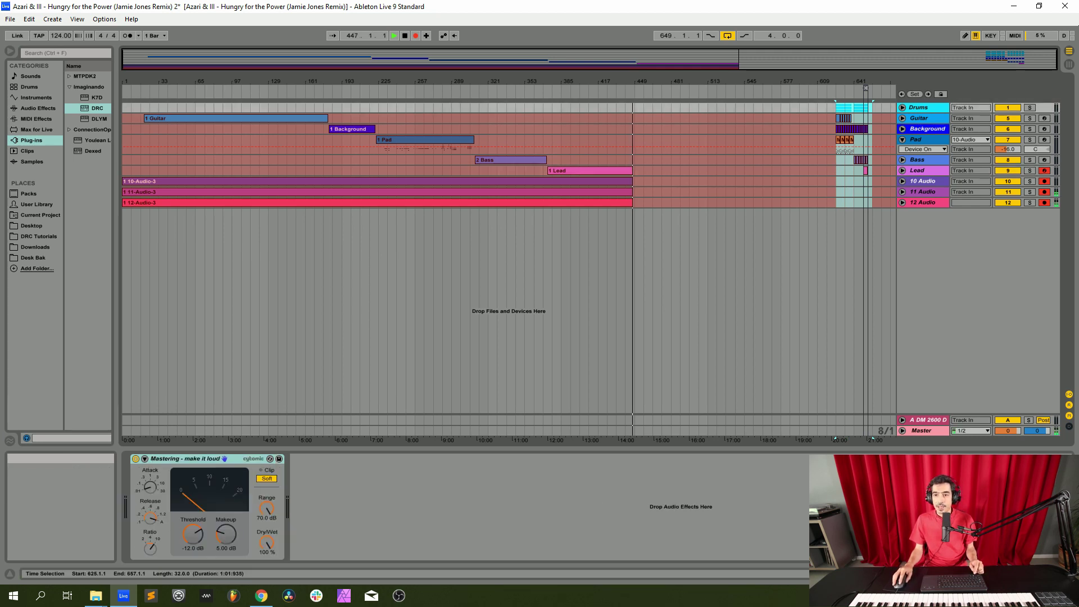
pyautogui.click(1044, 170)
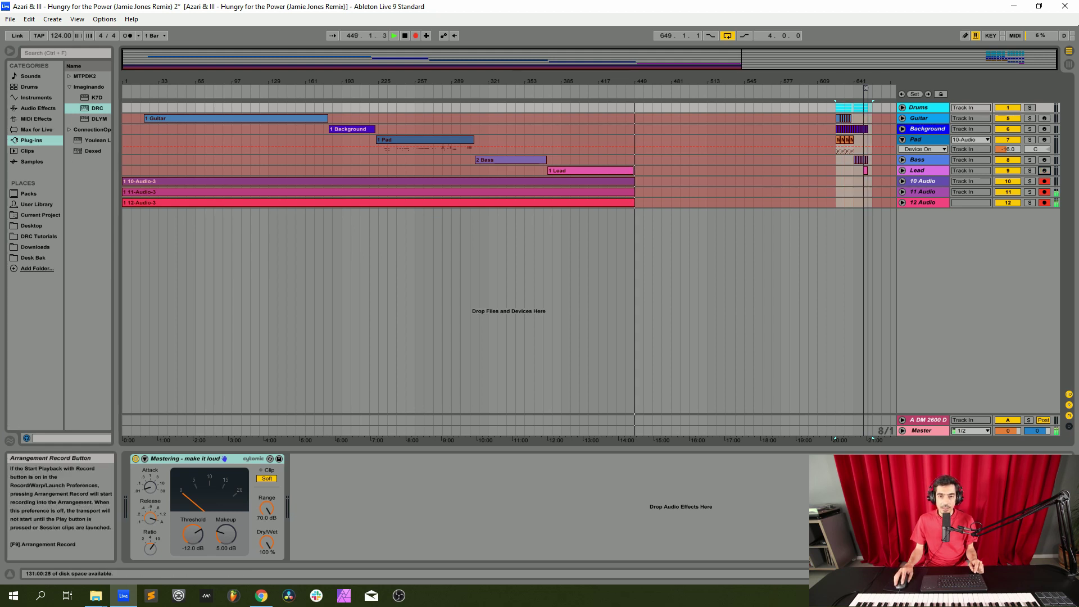
pyautogui.click(416, 35)
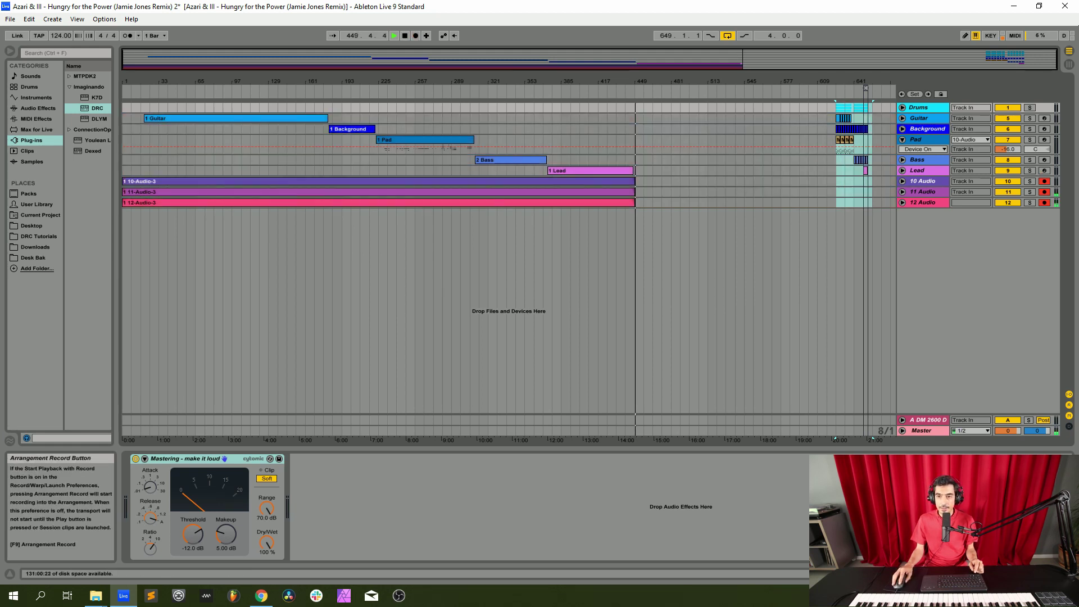
pyautogui.moveTo(860, 159); pyautogui.dragTo(661, 216)
pyautogui.click(416, 35)
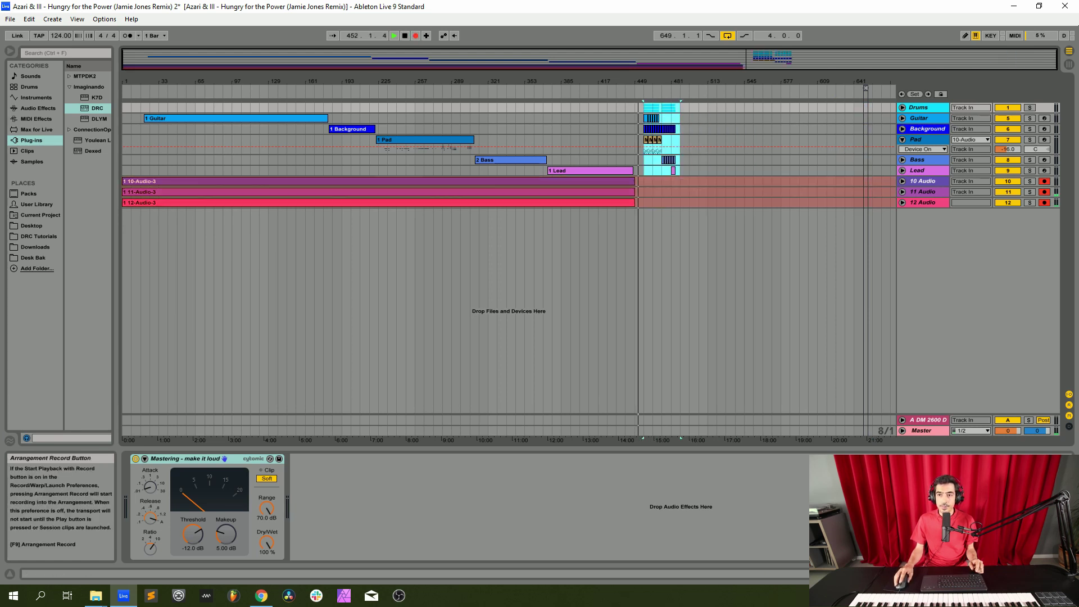
pyautogui.moveTo(689, 82); pyautogui.dragTo(701, 133)
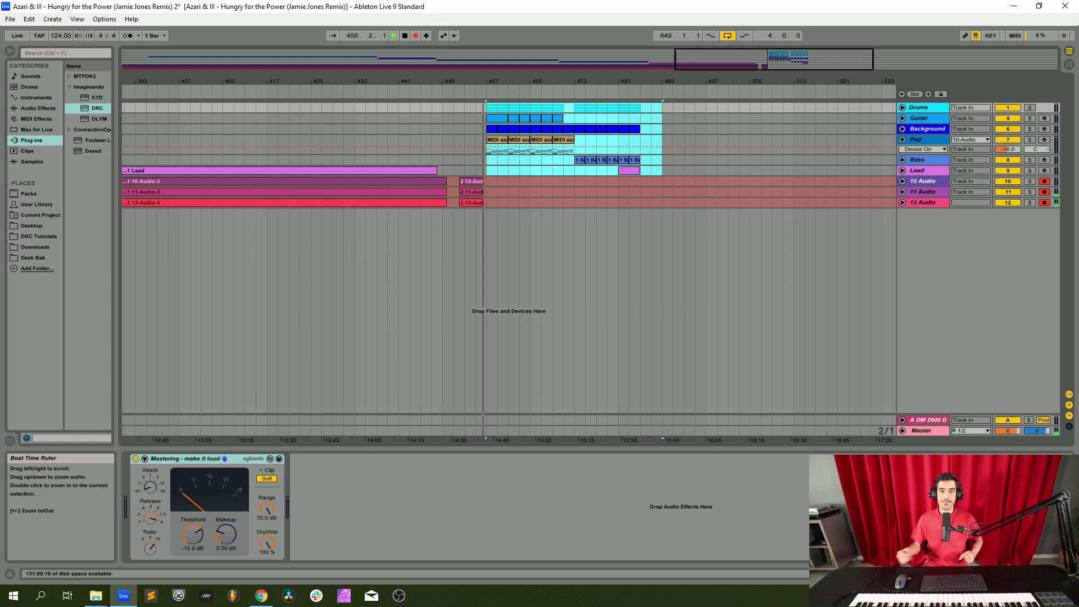